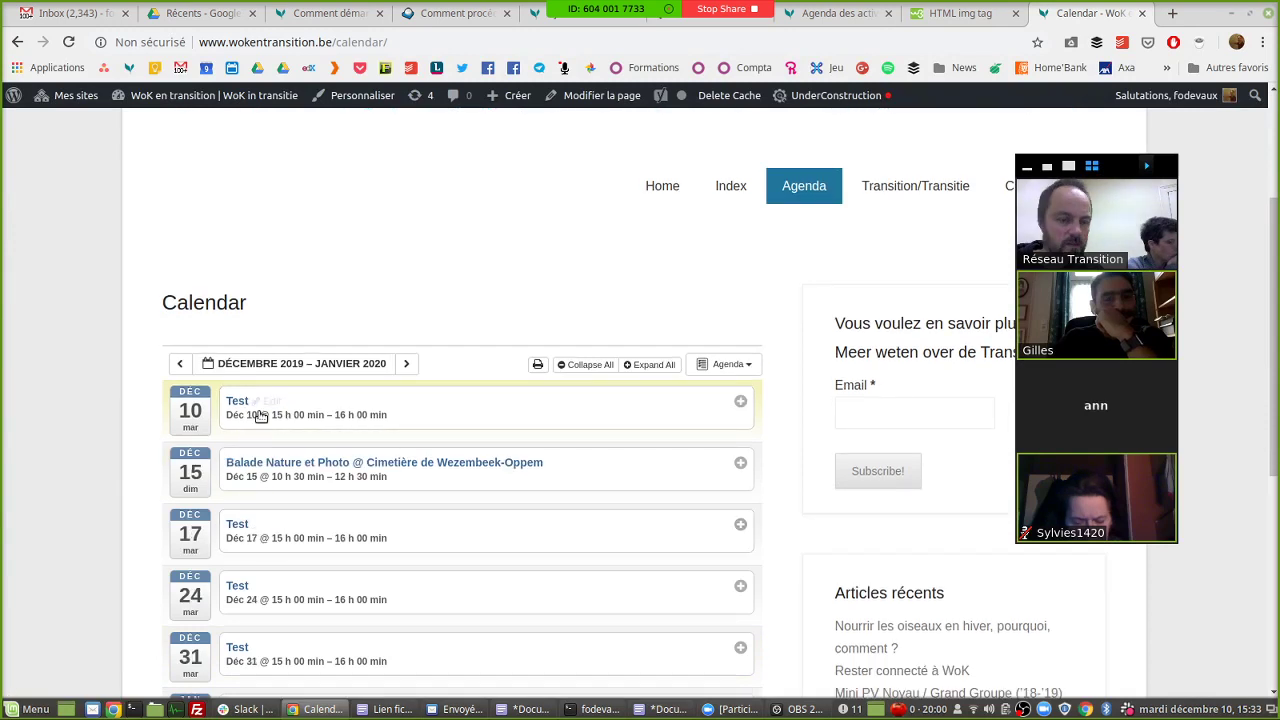
Step: Return to the edit page of the Test event and move that event to the trash
{"action": "key", "text": "ctrl+shift+Tab"}
{"action": "key", "text": "ctrl+shift+Tab"}
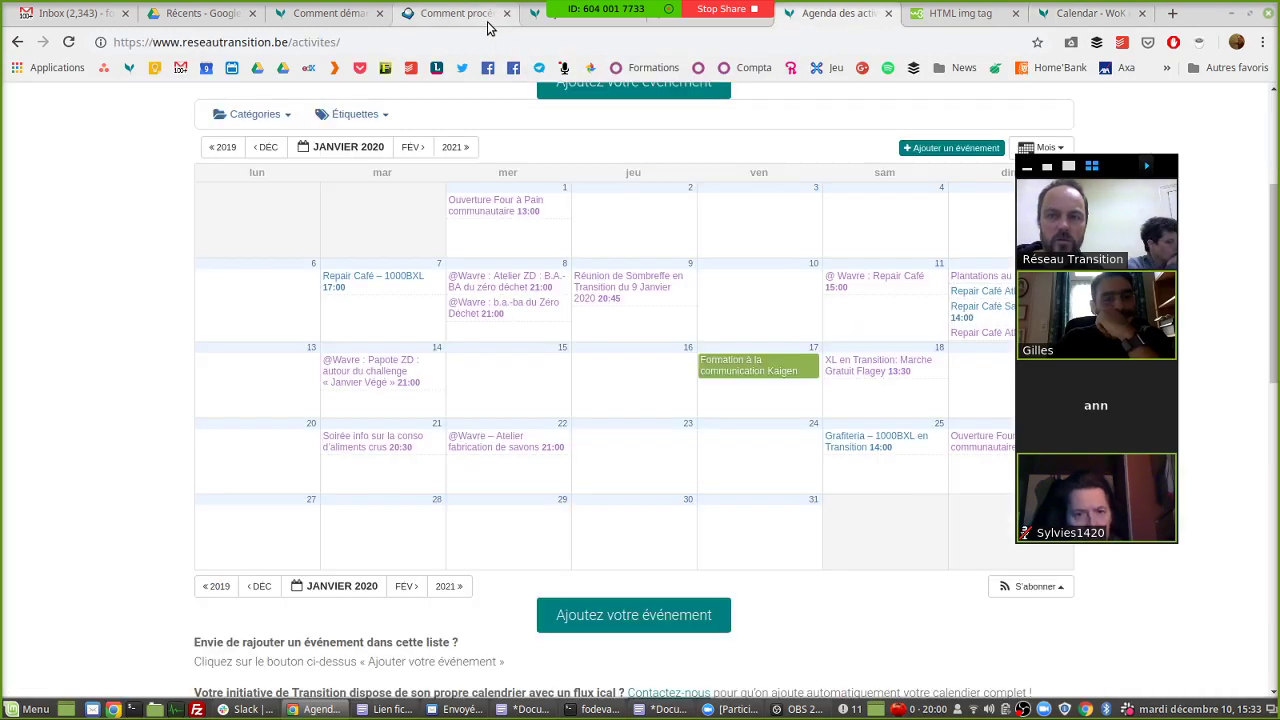
{"action": "key", "text": "ctrl+shift+Tab"}
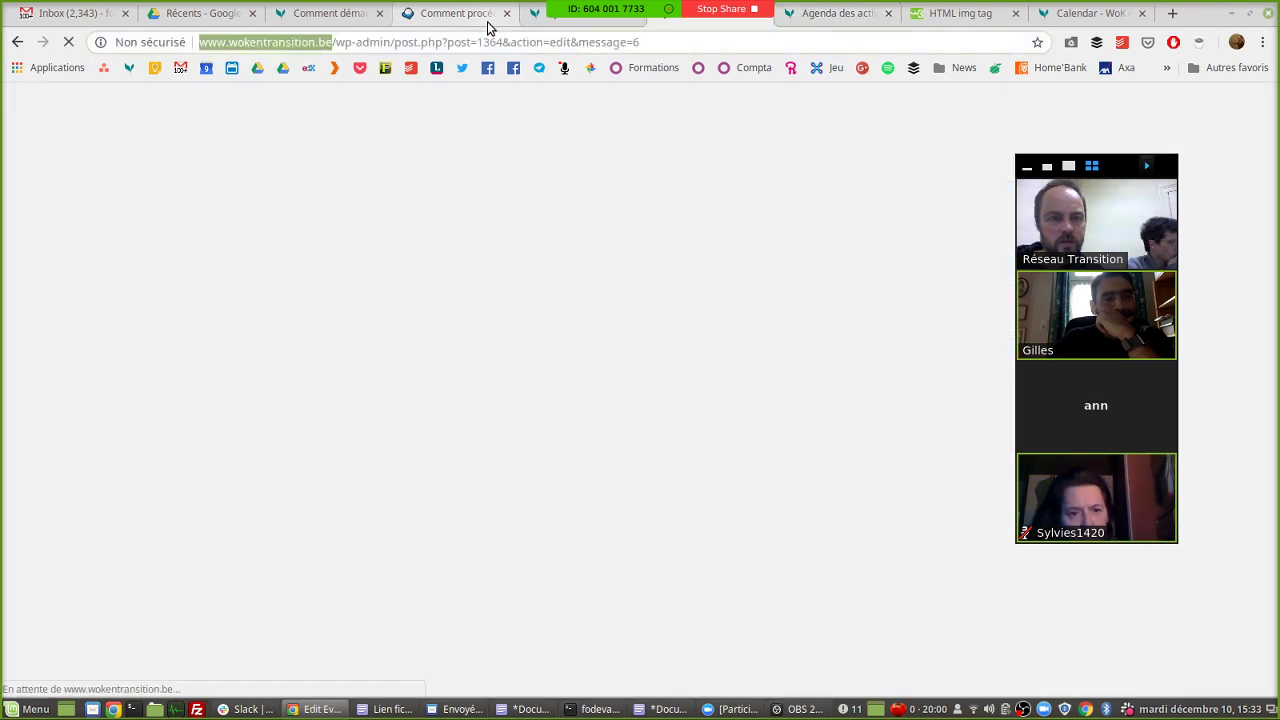
{"action": "key", "text": "ctrl+Tab"}
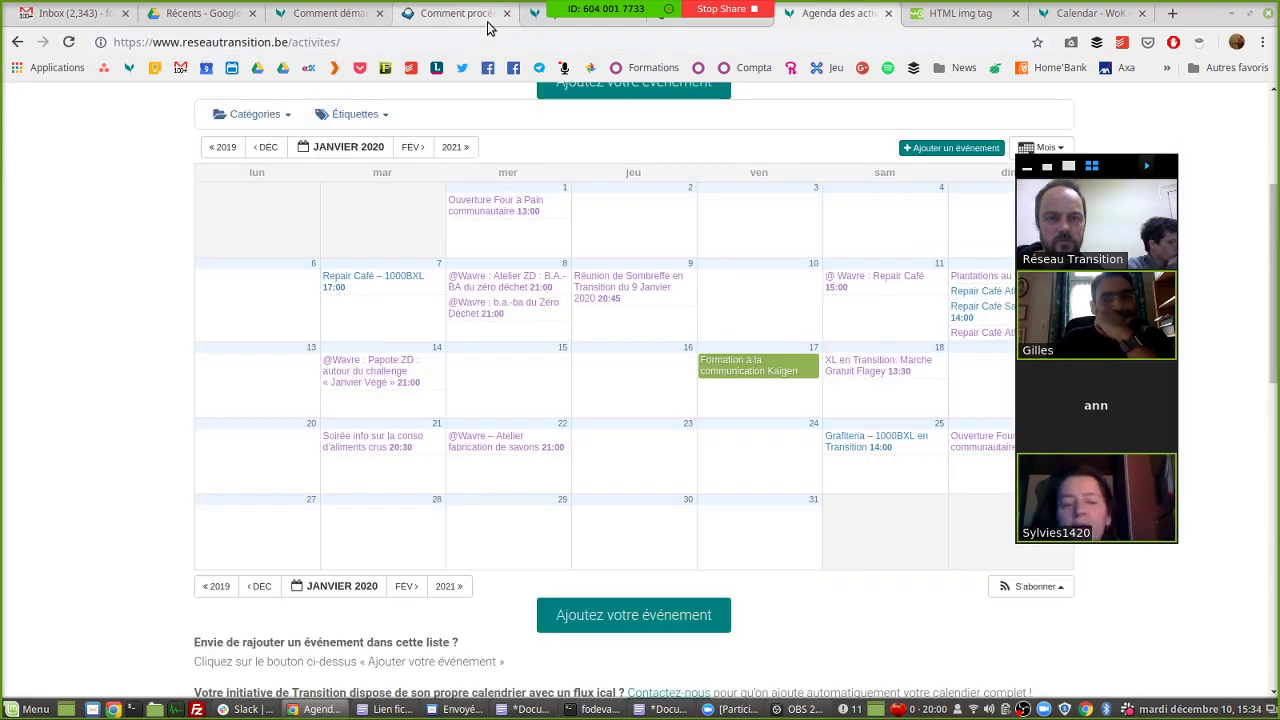
{"action": "key", "text": "ctrl+shift+Tab"}
{"action": "key", "text": "ctrl+Tab"}
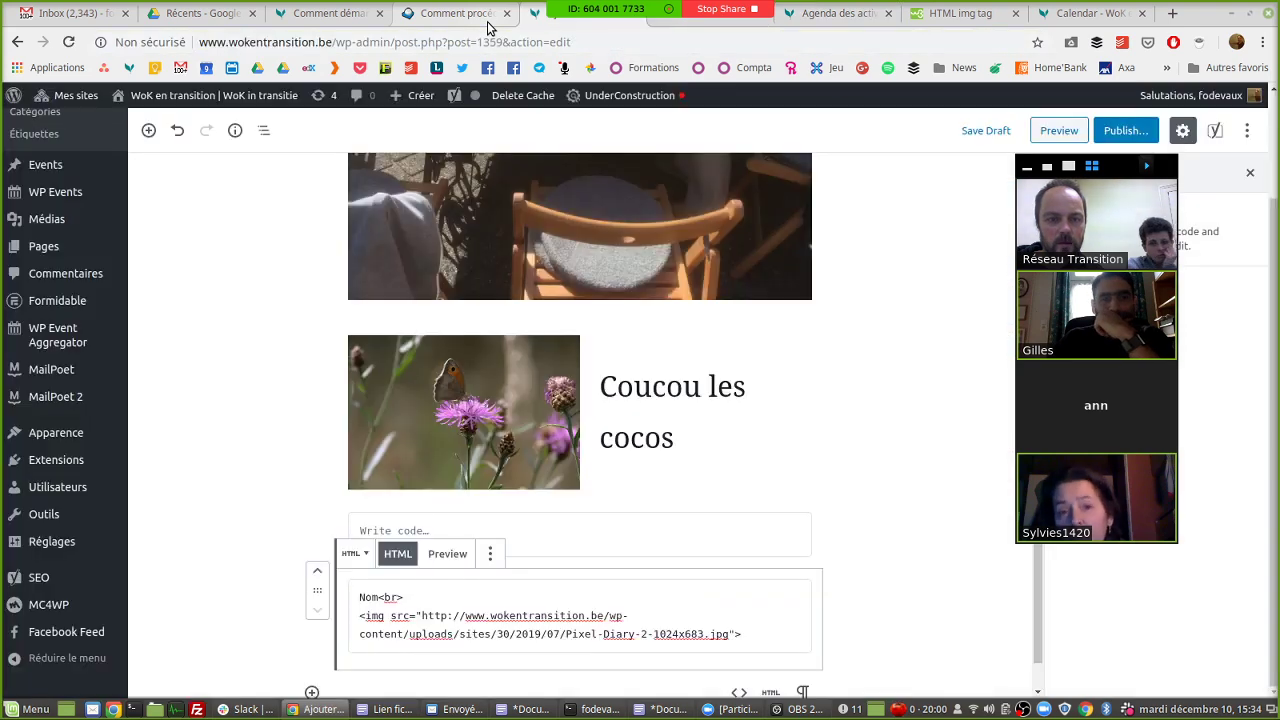
{"action": "key", "text": "ctrl+shift+Tab"}
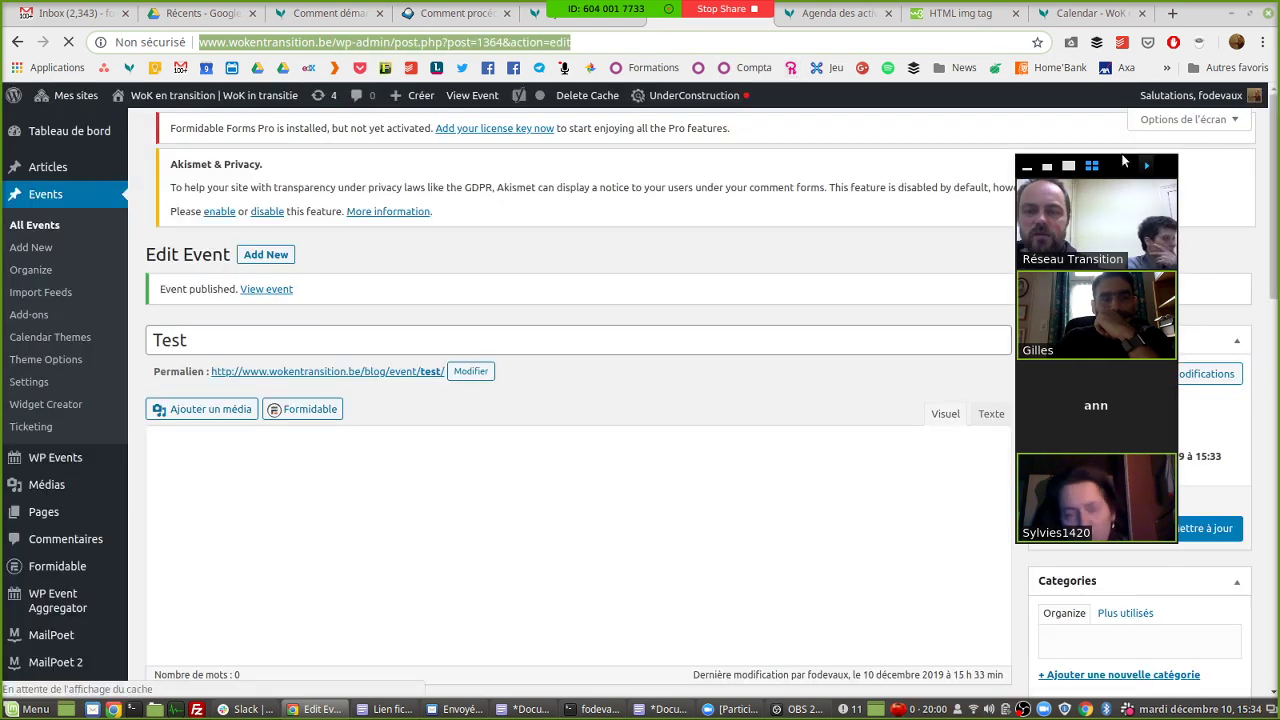
{"action": "left_click_drag", "start_coordinate": [1116, 168], "coordinate": [988, 150]}
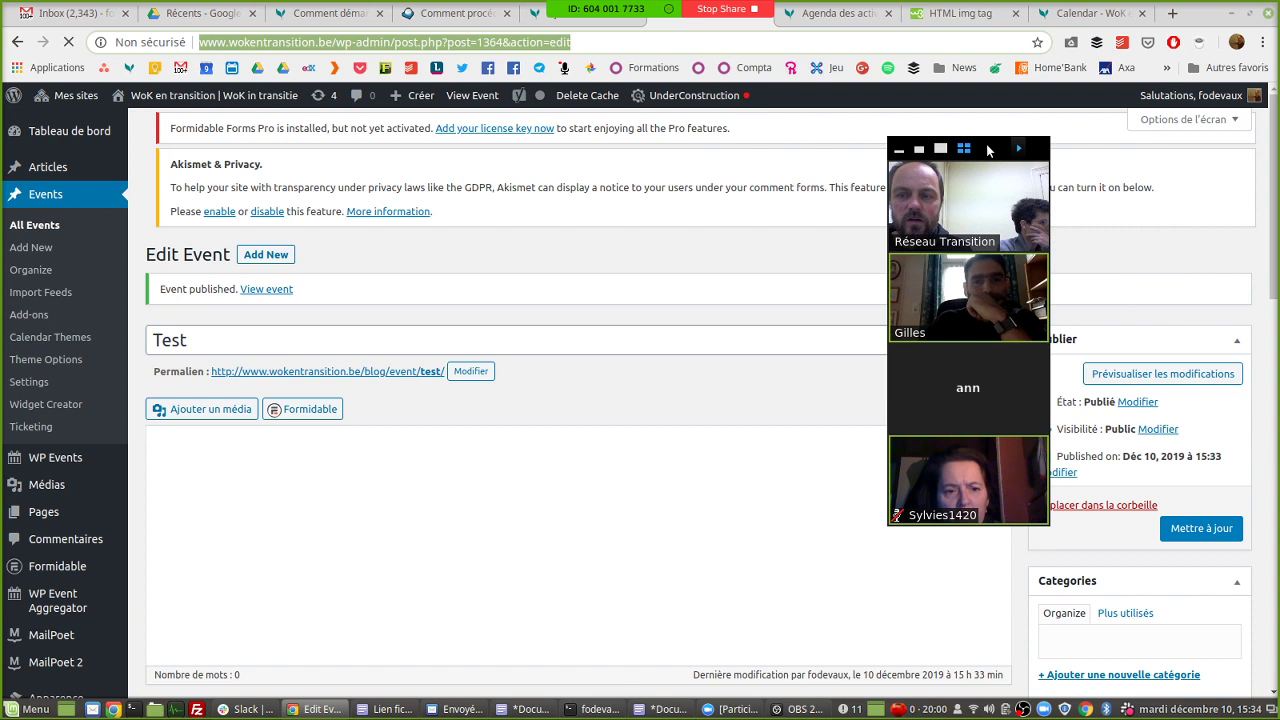
{"action": "left_click", "coordinate": [1095, 507]}
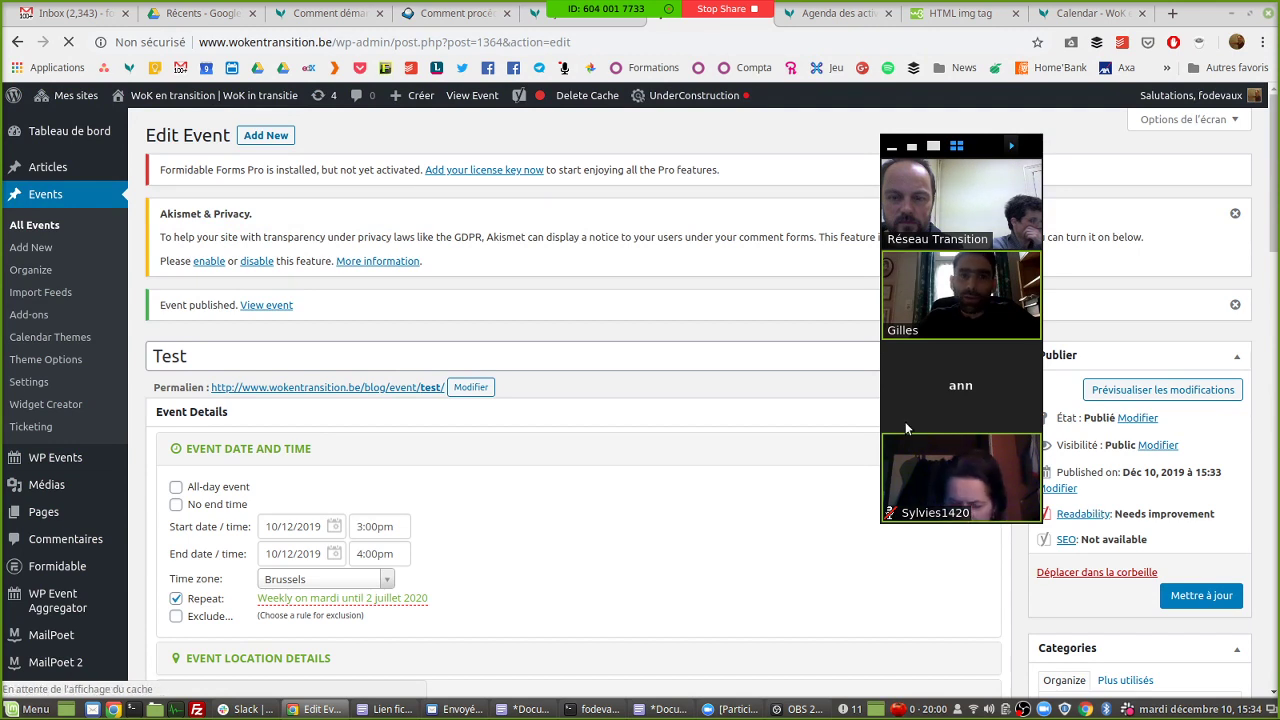
Step: View the subscription options below the event list on the WoK en transition Calendar page
{"action": "left_click", "coordinate": [1100, 14]}
{"action": "scroll", "coordinate": [556, 574], "scroll_direction": "down", "scroll_amount": 3}
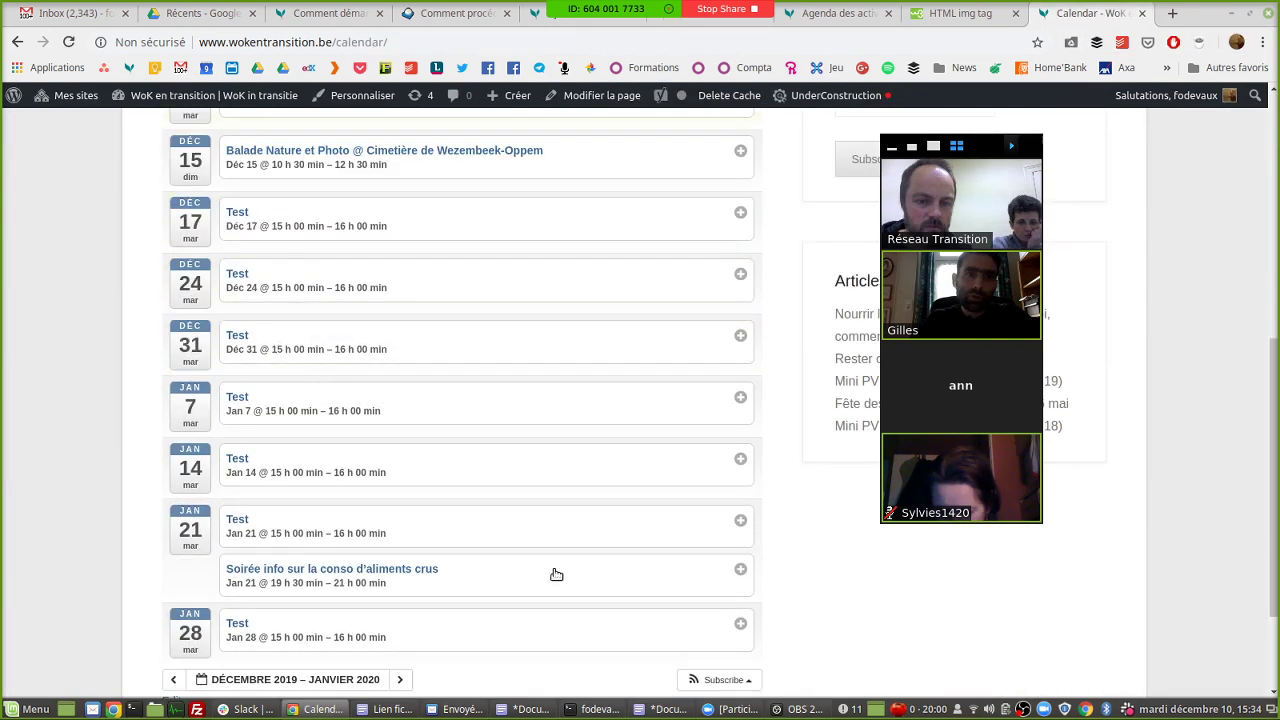
{"action": "left_click", "coordinate": [722, 680]}
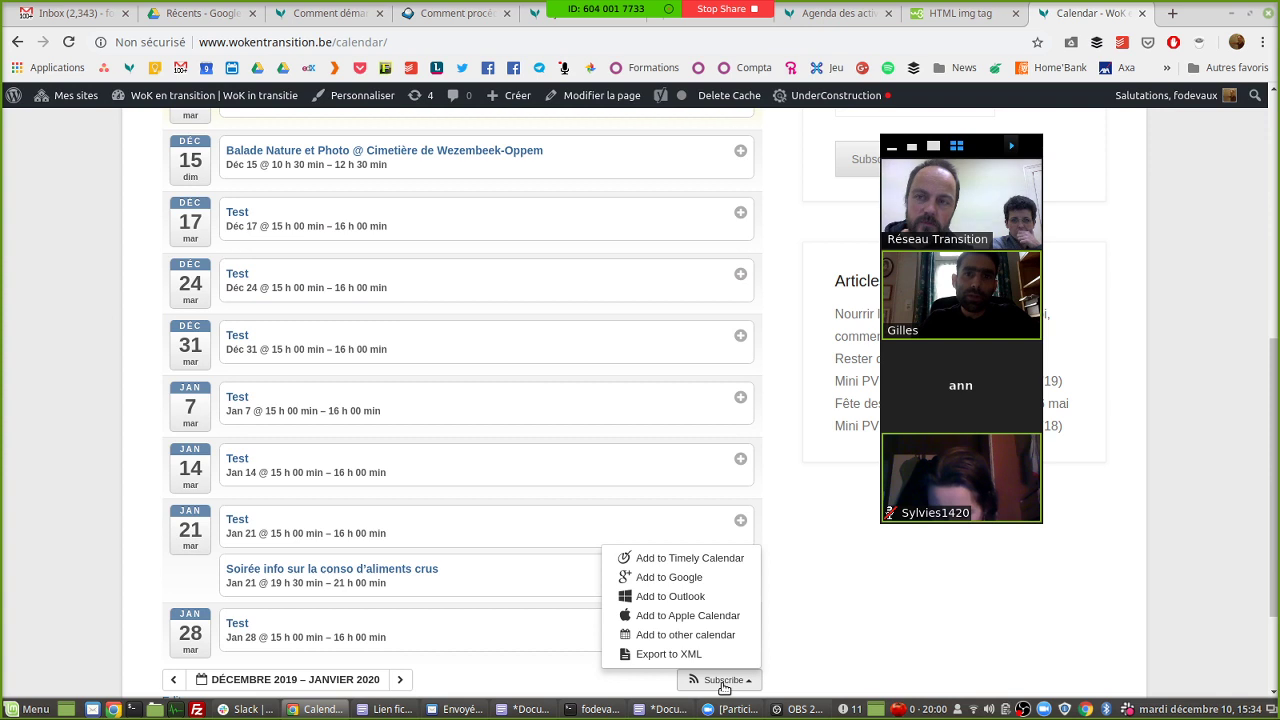
{"action": "left_click", "coordinate": [723, 682]}
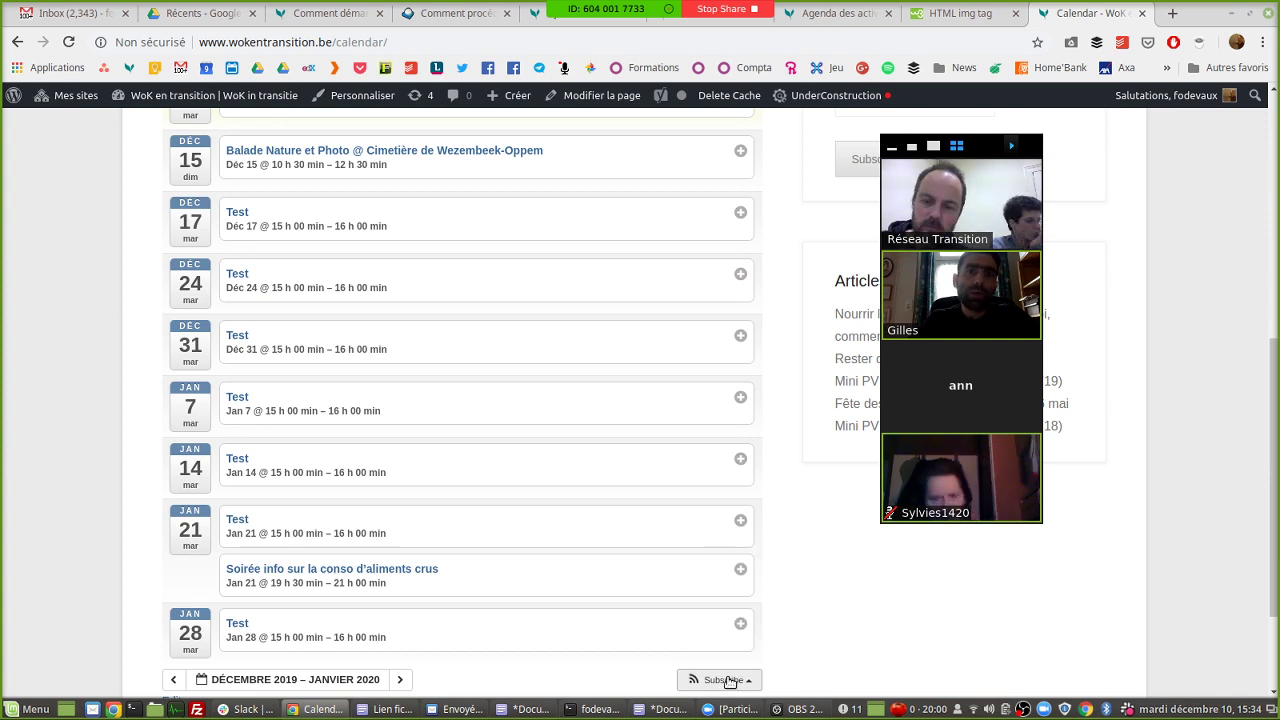
{"action": "left_click", "coordinate": [729, 682]}
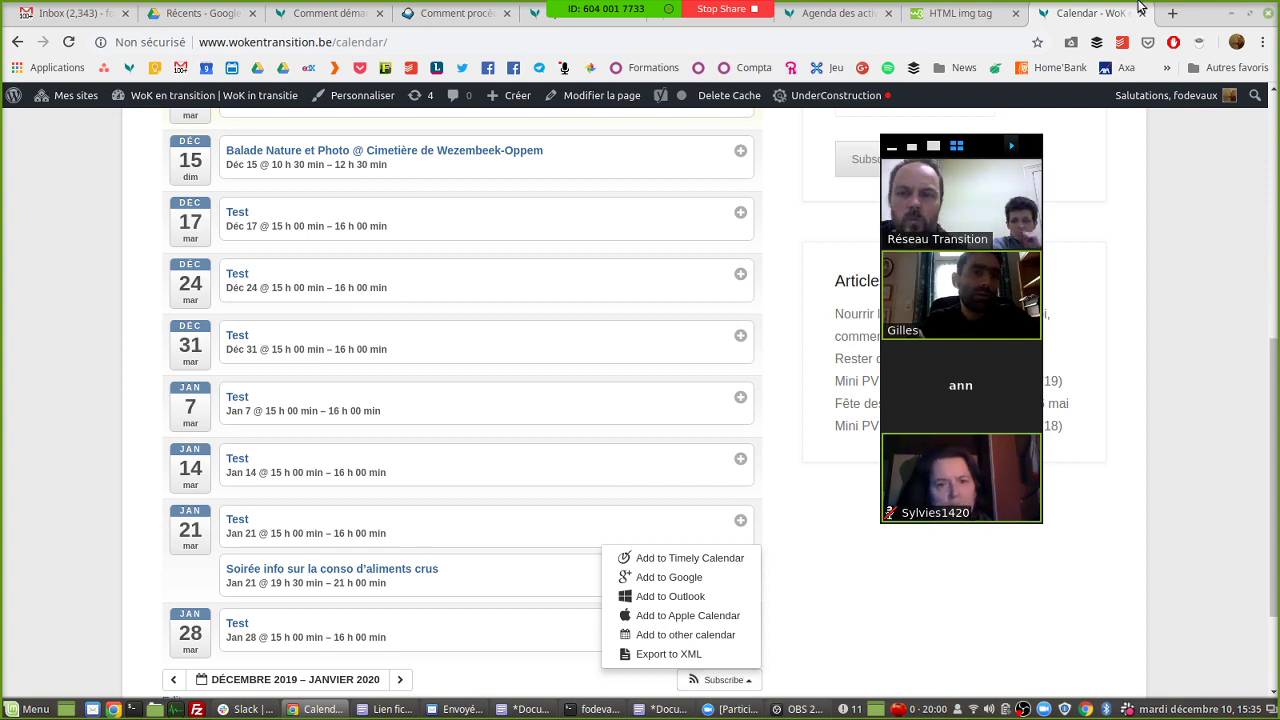
Step: Open the WordPress admin dashboard of si.reseautransition.be in a new browser tab
{"action": "left_click", "coordinate": [1171, 15]}
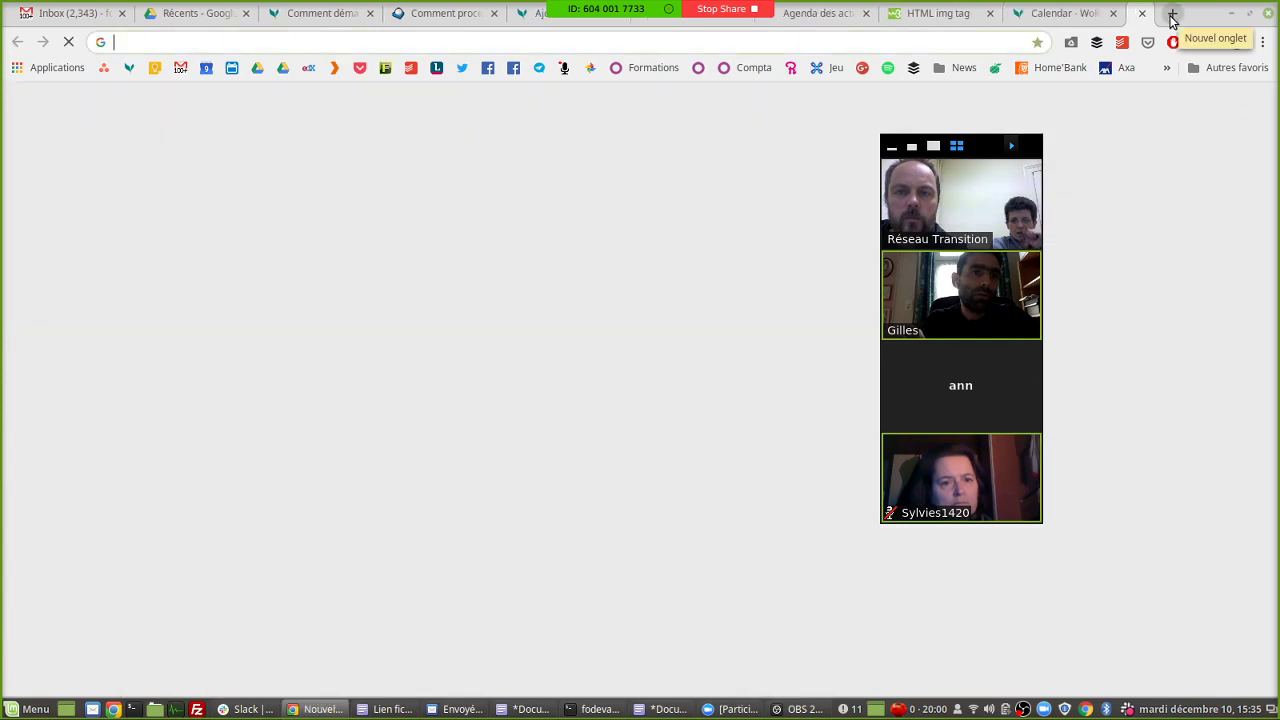
{"action": "type", "text": "si."}
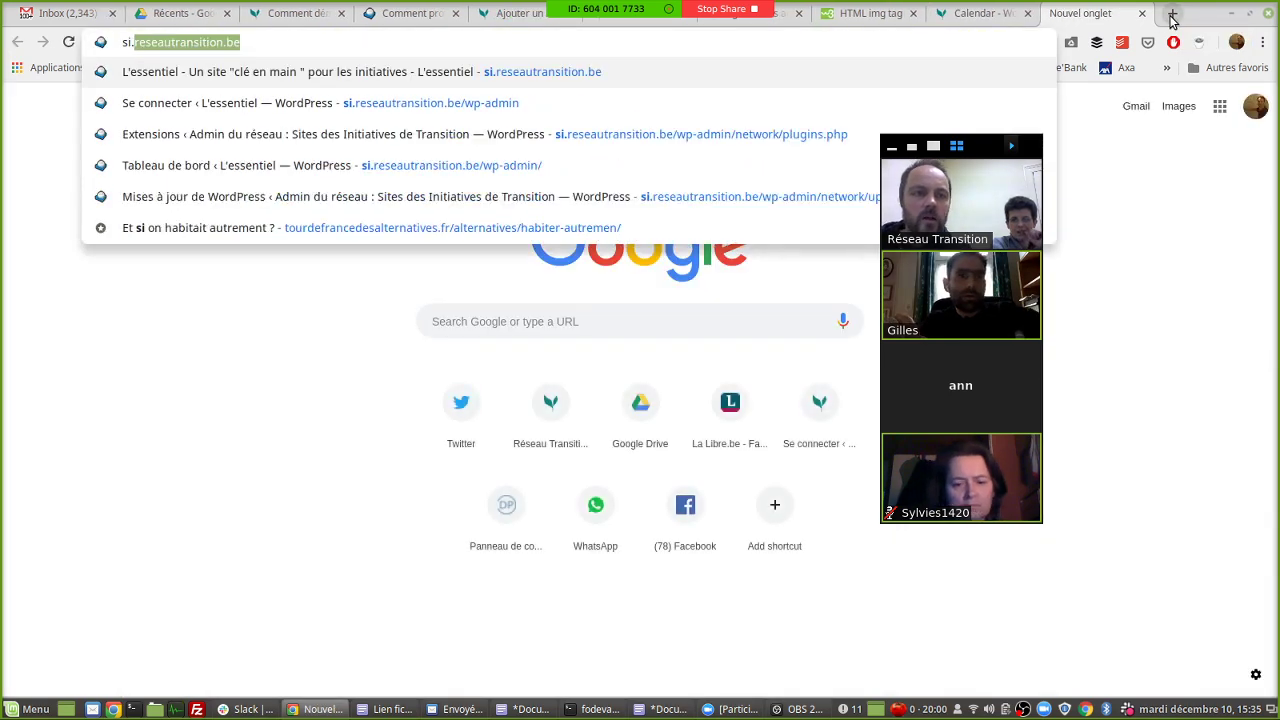
{"action": "key", "text": "Down"}
{"action": "key", "text": "Return"}
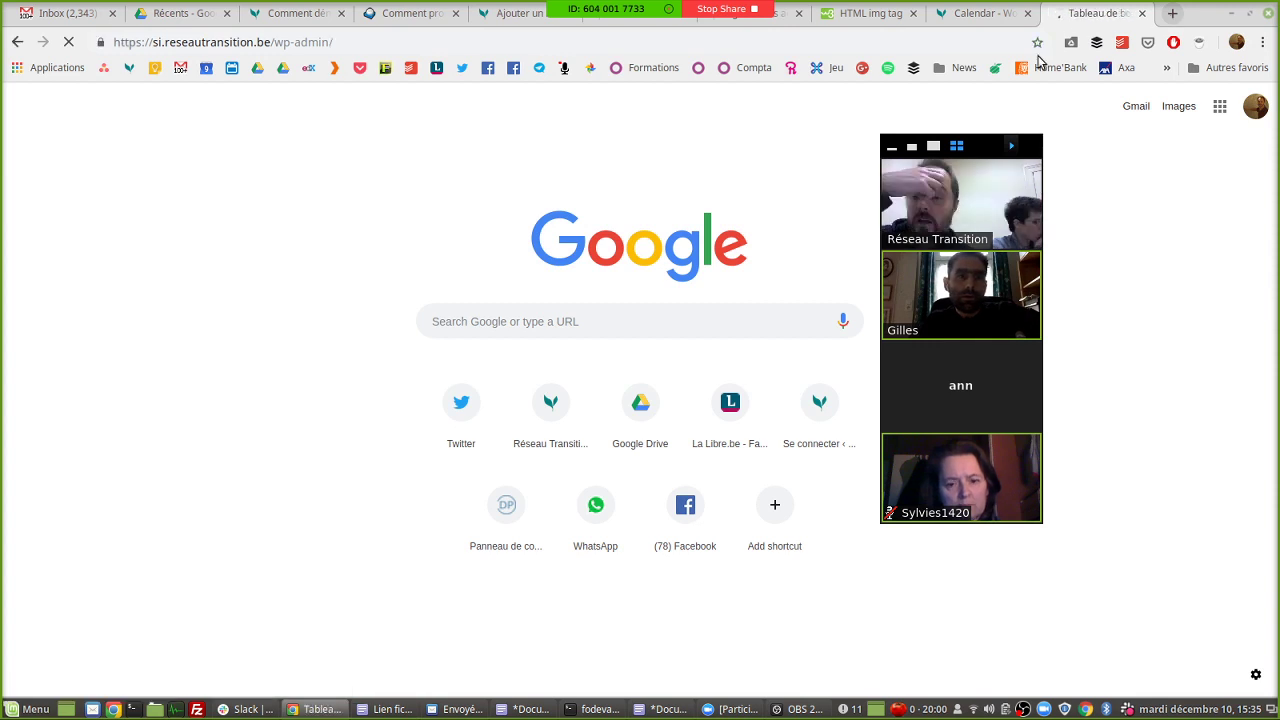
Step: Go to the WoK en transition dashboard and open the settings of the Events calendar plugin
{"action": "left_click", "coordinate": [980, 13]}
{"action": "mouse_move", "coordinate": [188, 90]}
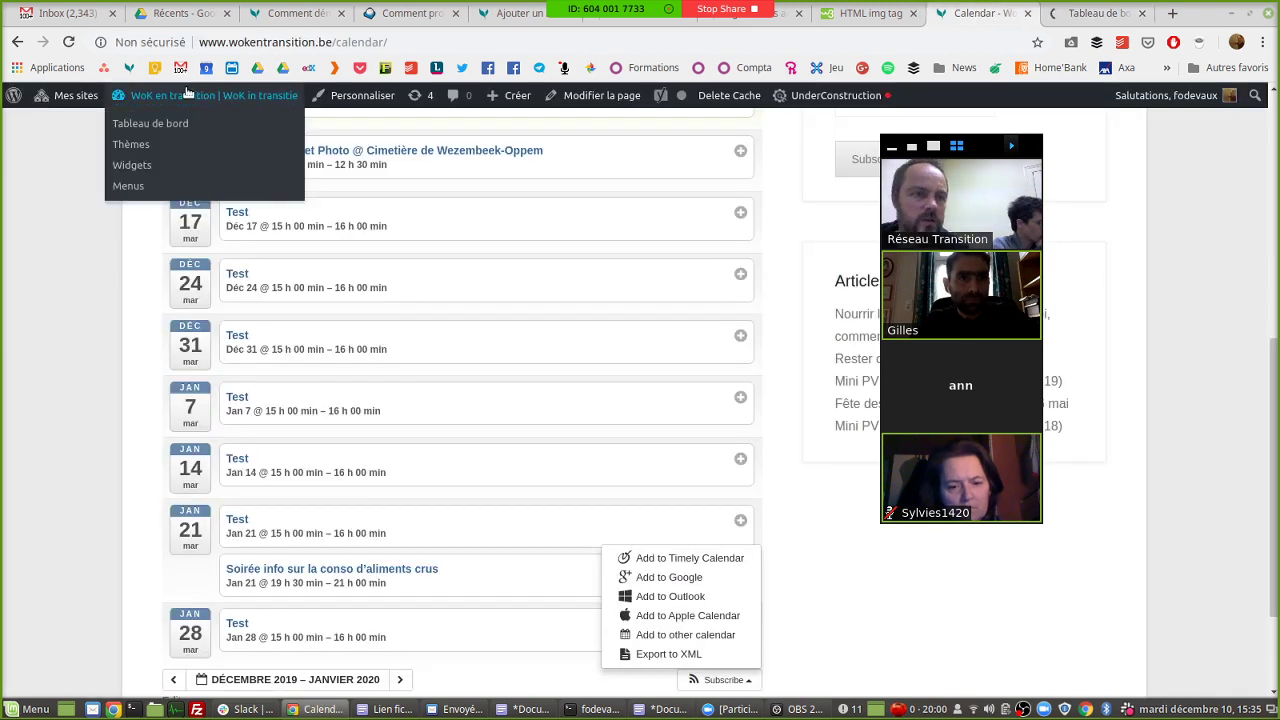
{"action": "left_click", "coordinate": [160, 123]}
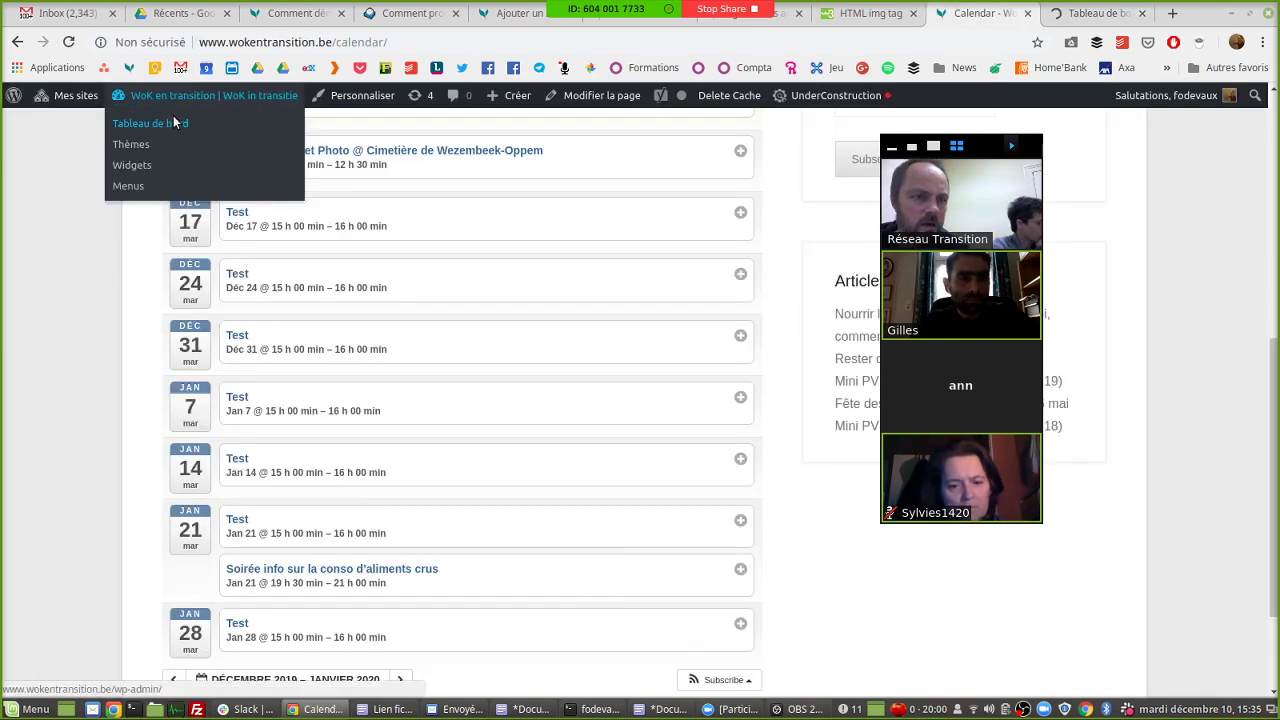
{"action": "left_click", "coordinate": [1079, 11]}
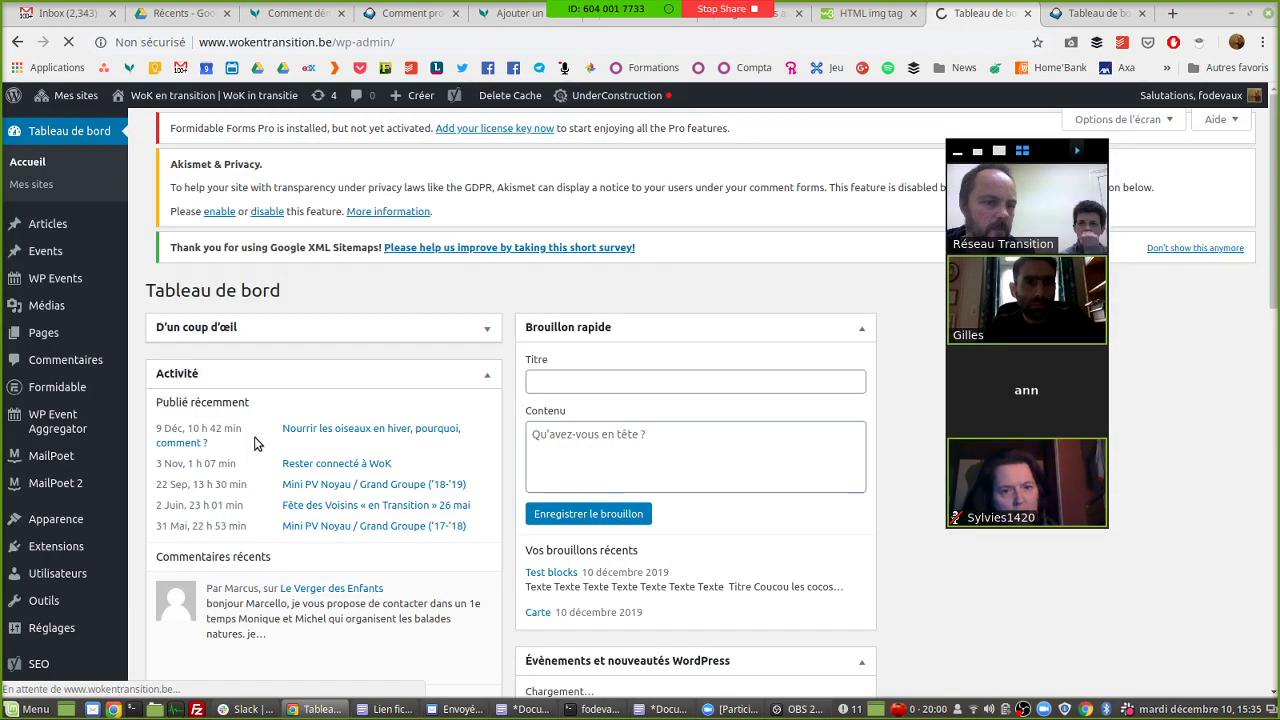
{"action": "mouse_move", "coordinate": [68, 258]}
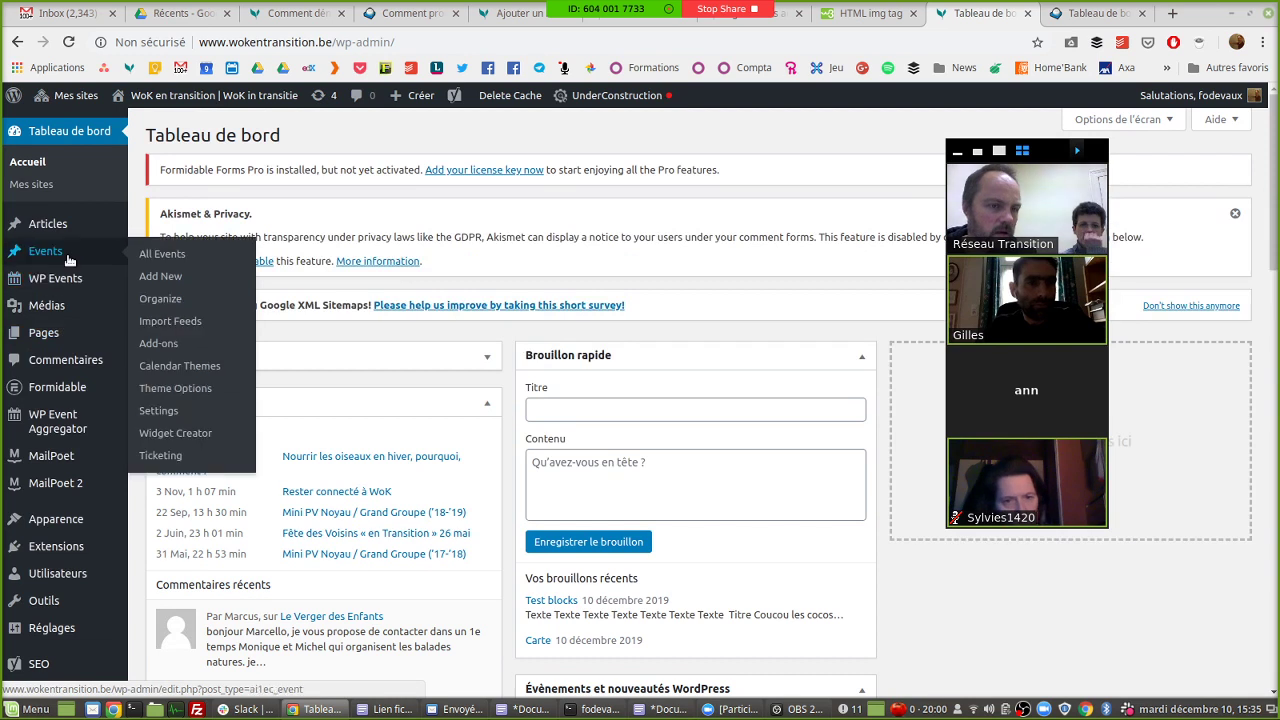
{"action": "left_click", "coordinate": [158, 411]}
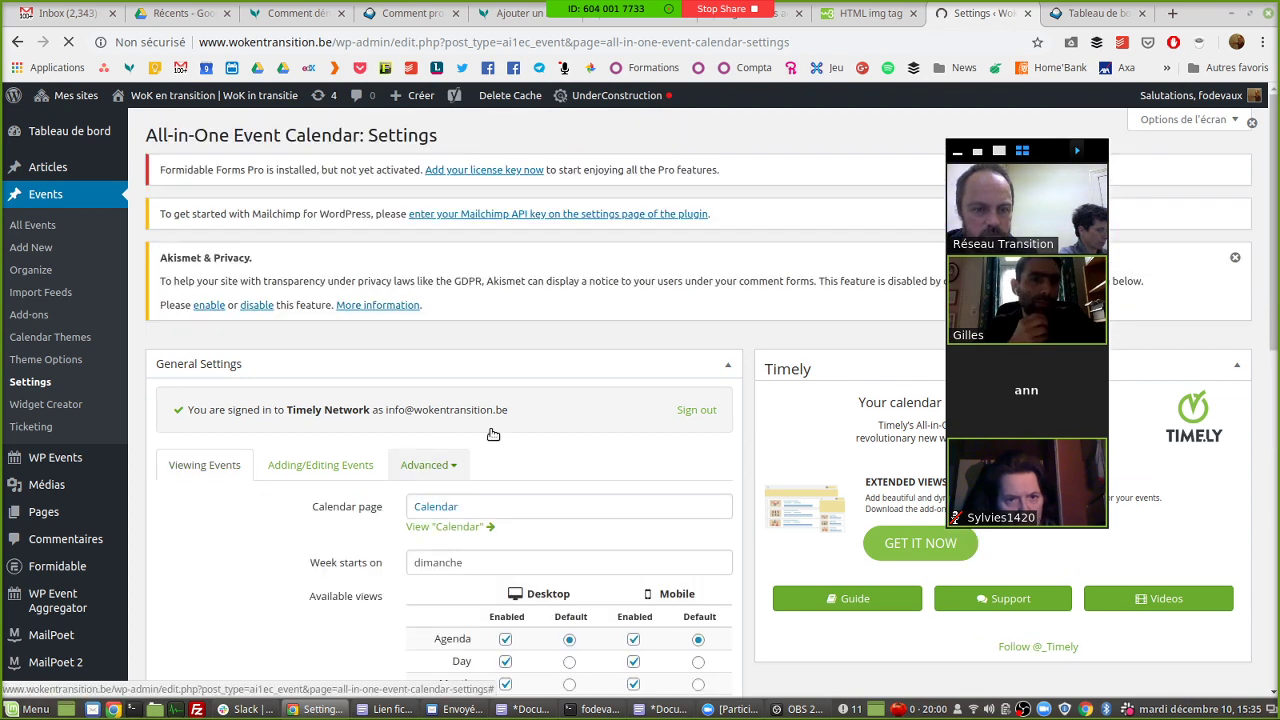
Step: Look through the calendar's viewing, adding/editing and advanced settings, plus its theme options, for a language setting
{"action": "left_click", "coordinate": [428, 466]}
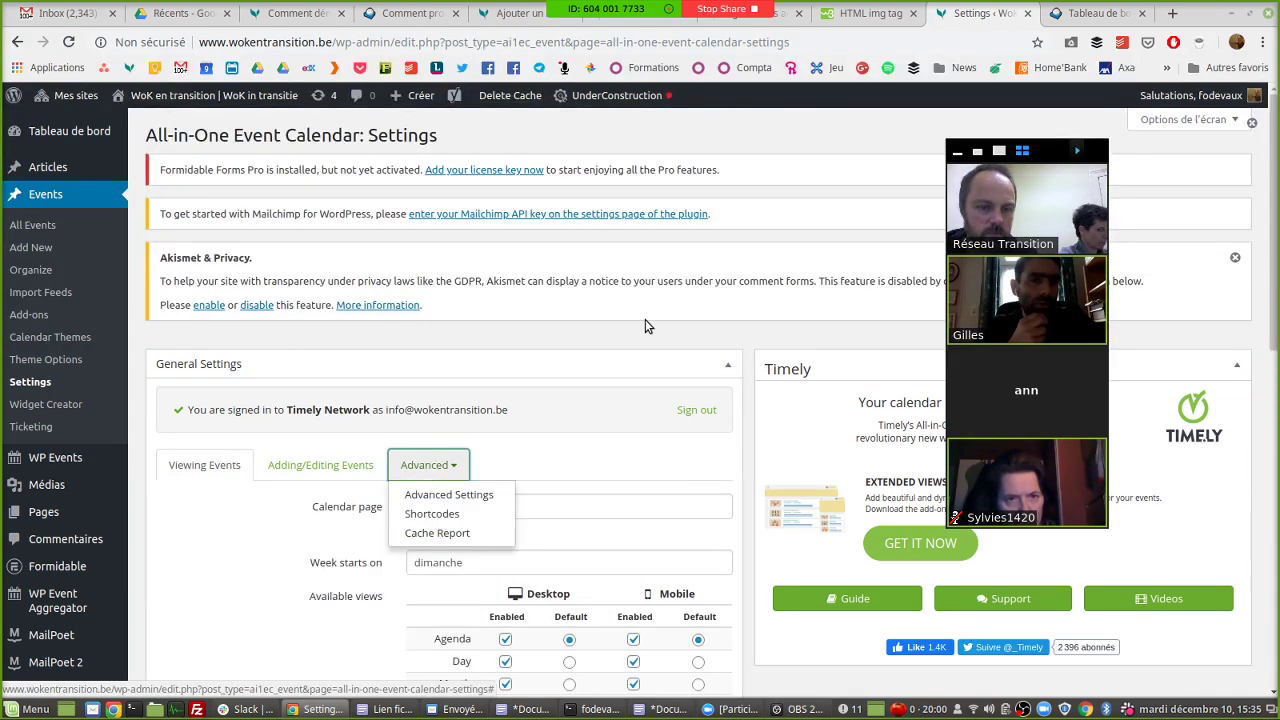
{"action": "scroll", "coordinate": [623, 335], "scroll_direction": "down", "scroll_amount": 4}
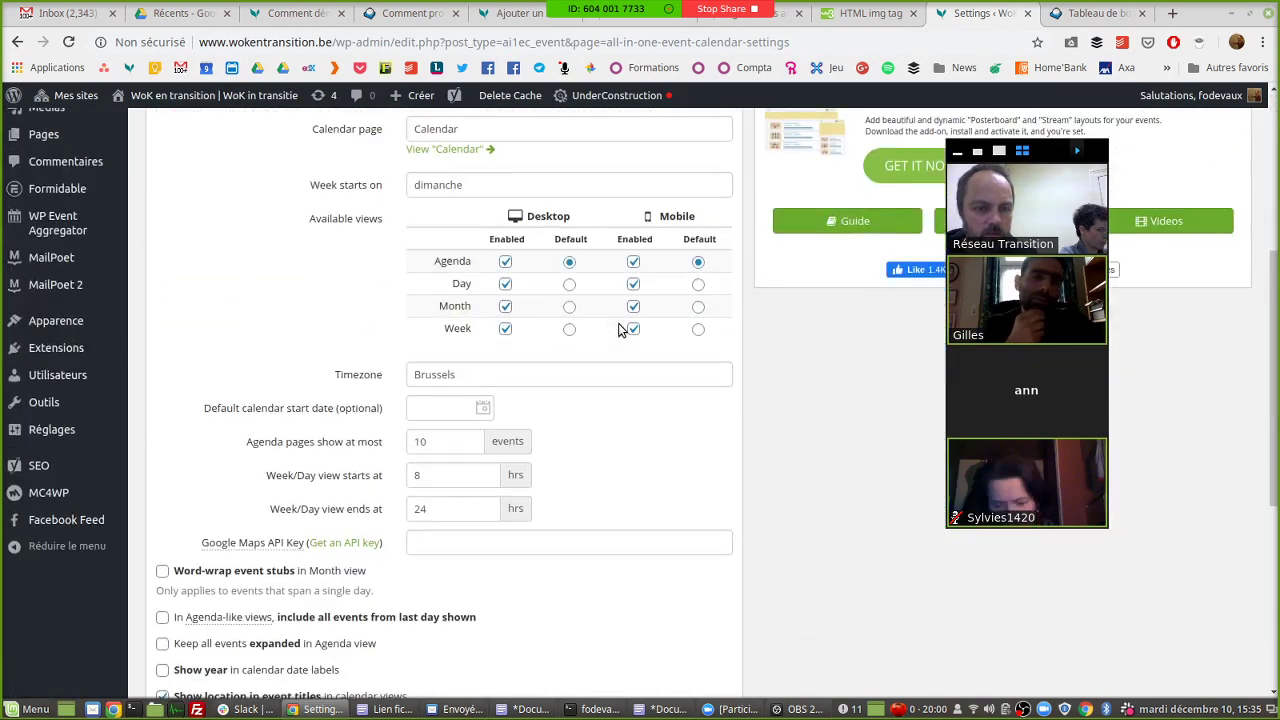
{"action": "scroll", "coordinate": [618, 330], "scroll_direction": "down", "scroll_amount": 4}
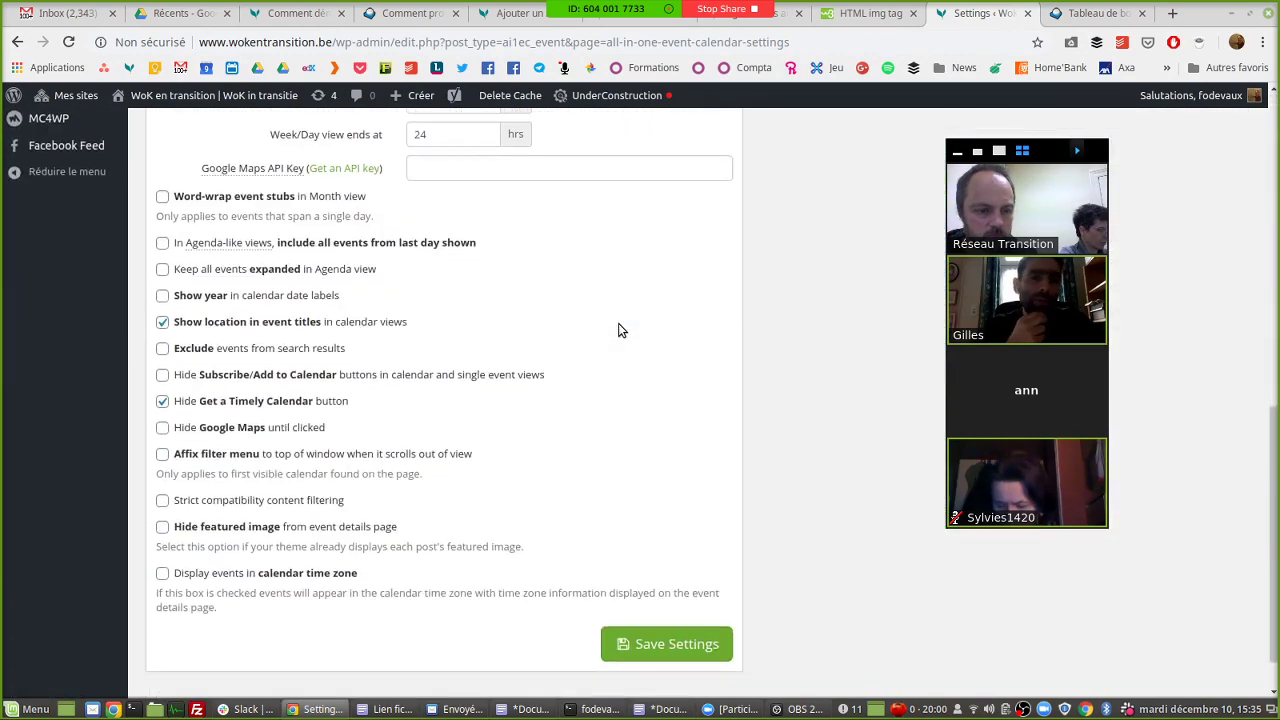
{"action": "scroll", "coordinate": [618, 330], "scroll_direction": "up", "scroll_amount": 6}
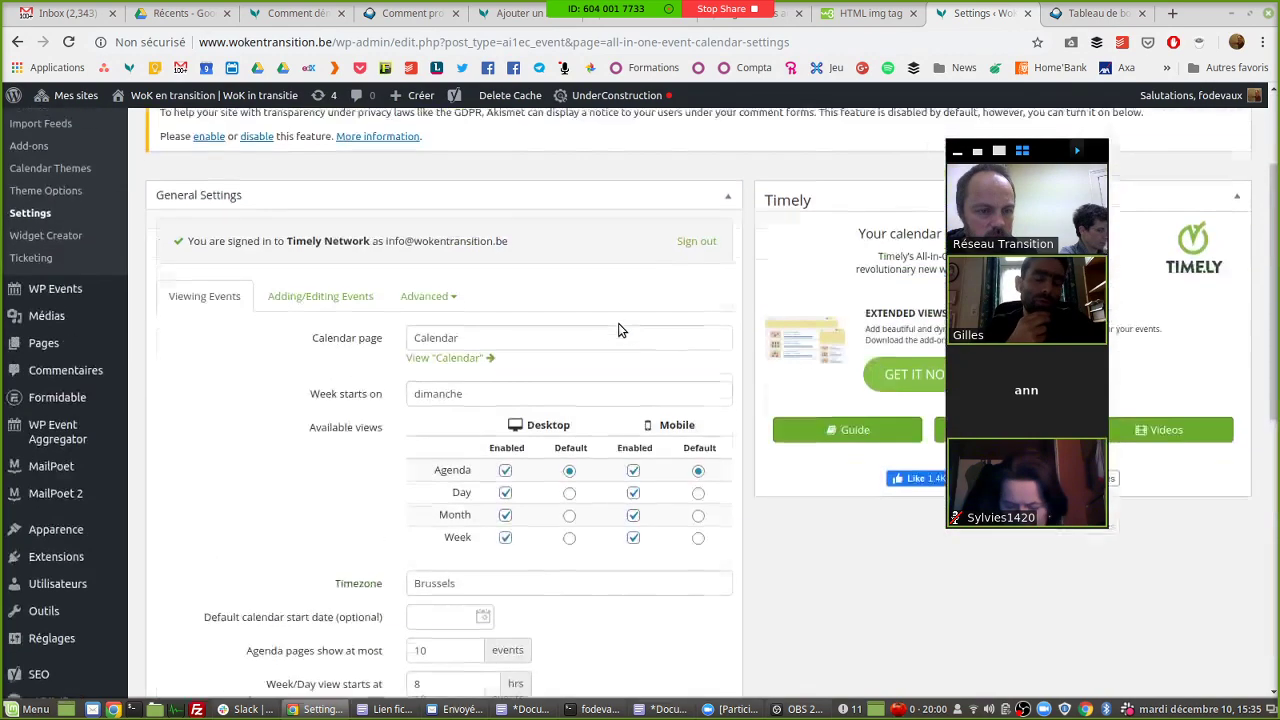
{"action": "scroll", "coordinate": [618, 330], "scroll_direction": "up", "scroll_amount": 2}
{"action": "left_click", "coordinate": [363, 447]}
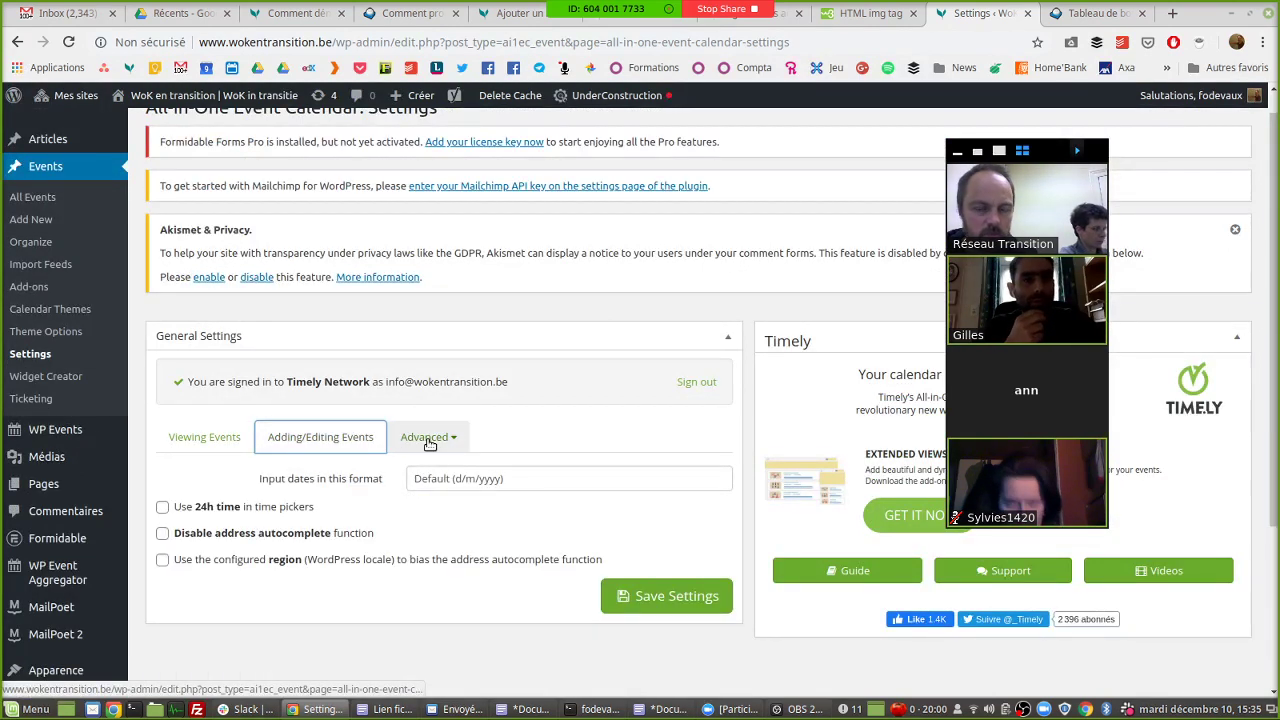
{"action": "left_click", "coordinate": [428, 443]}
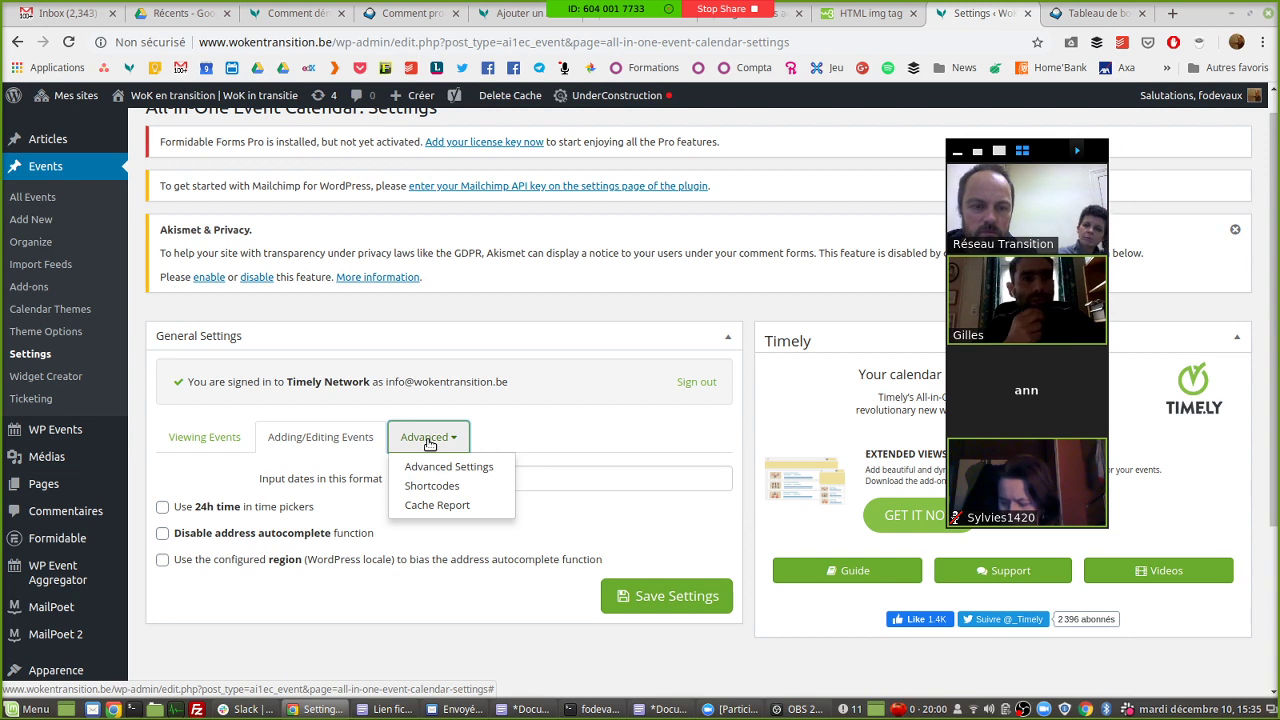
{"action": "left_click", "coordinate": [512, 313]}
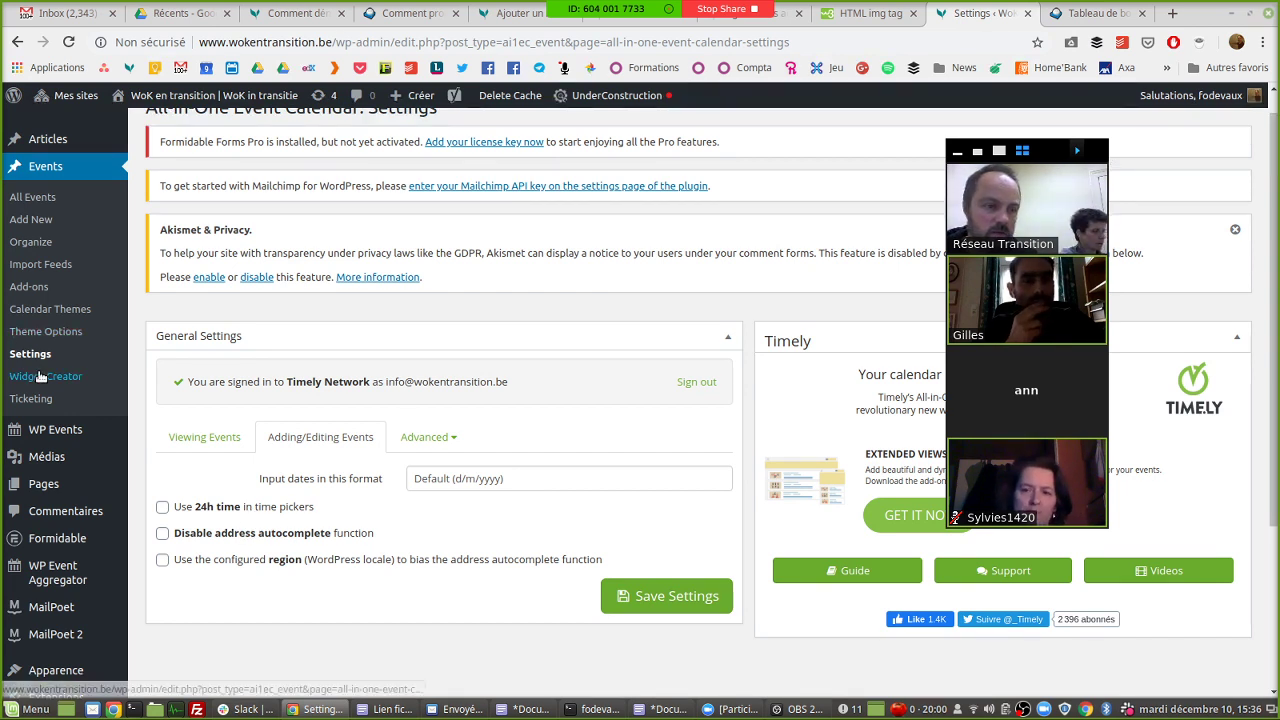
{"action": "left_click", "coordinate": [68, 333]}
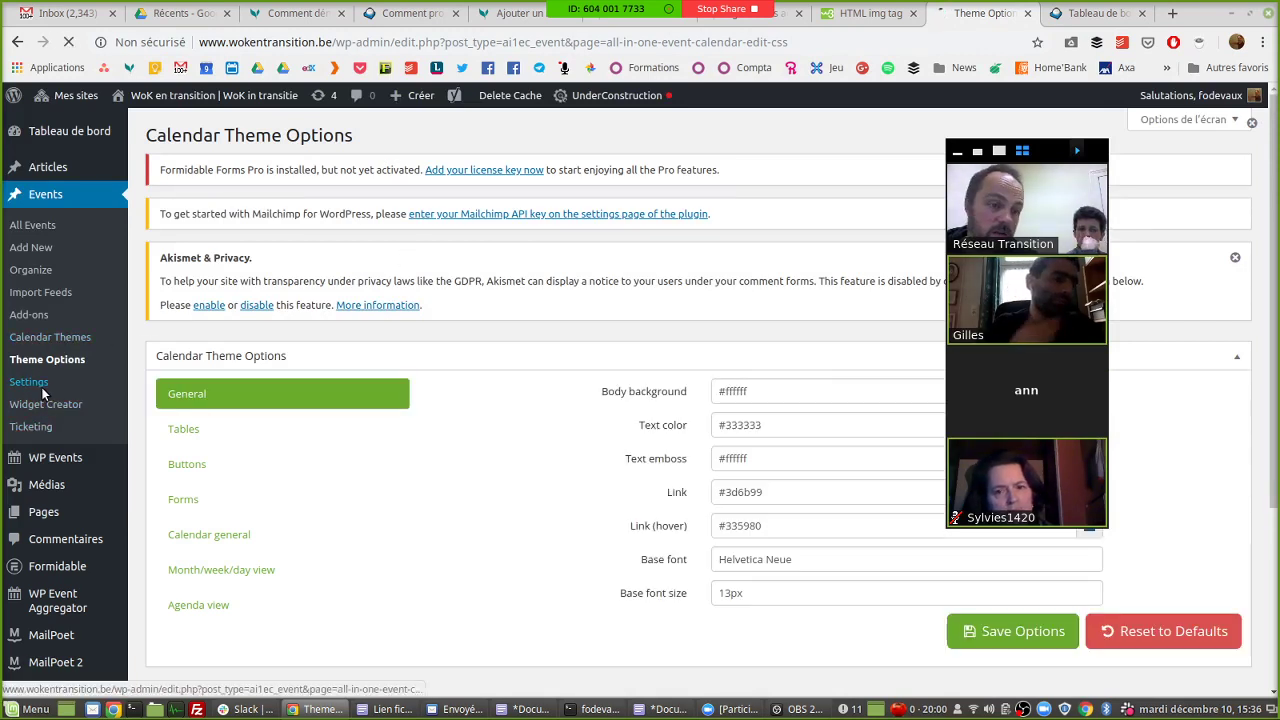
{"action": "left_click", "coordinate": [43, 391]}
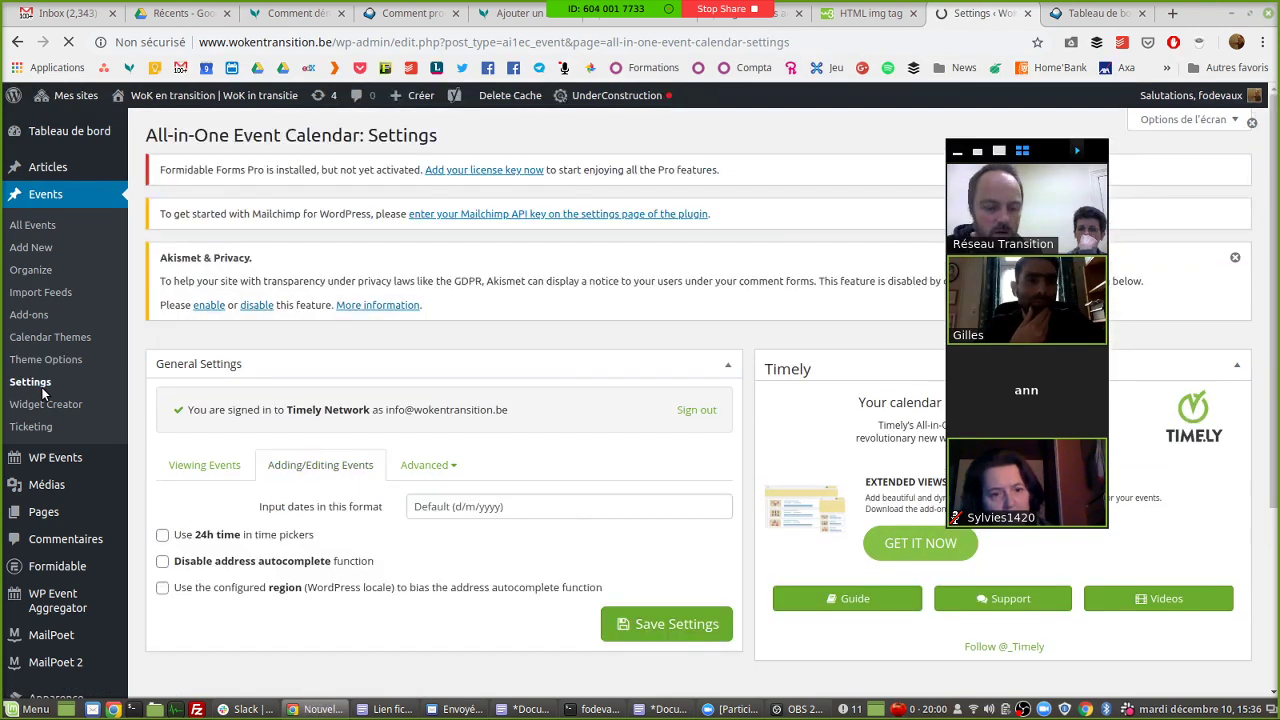
Step: Search Google for "timely language" in a new browser tab
{"action": "key", "text": "ctrl+t"}
{"action": "type", "text": "timely"}
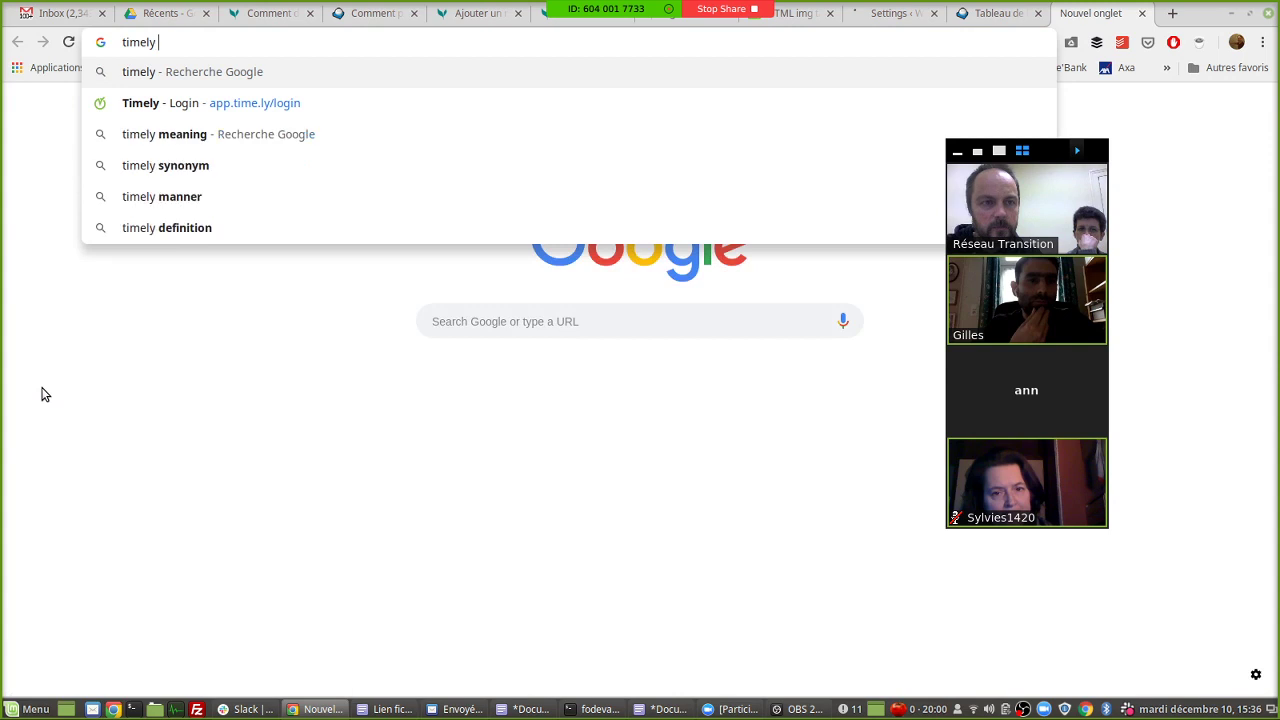
{"action": "type", "text": " language"}
{"action": "key", "text": "Return"}
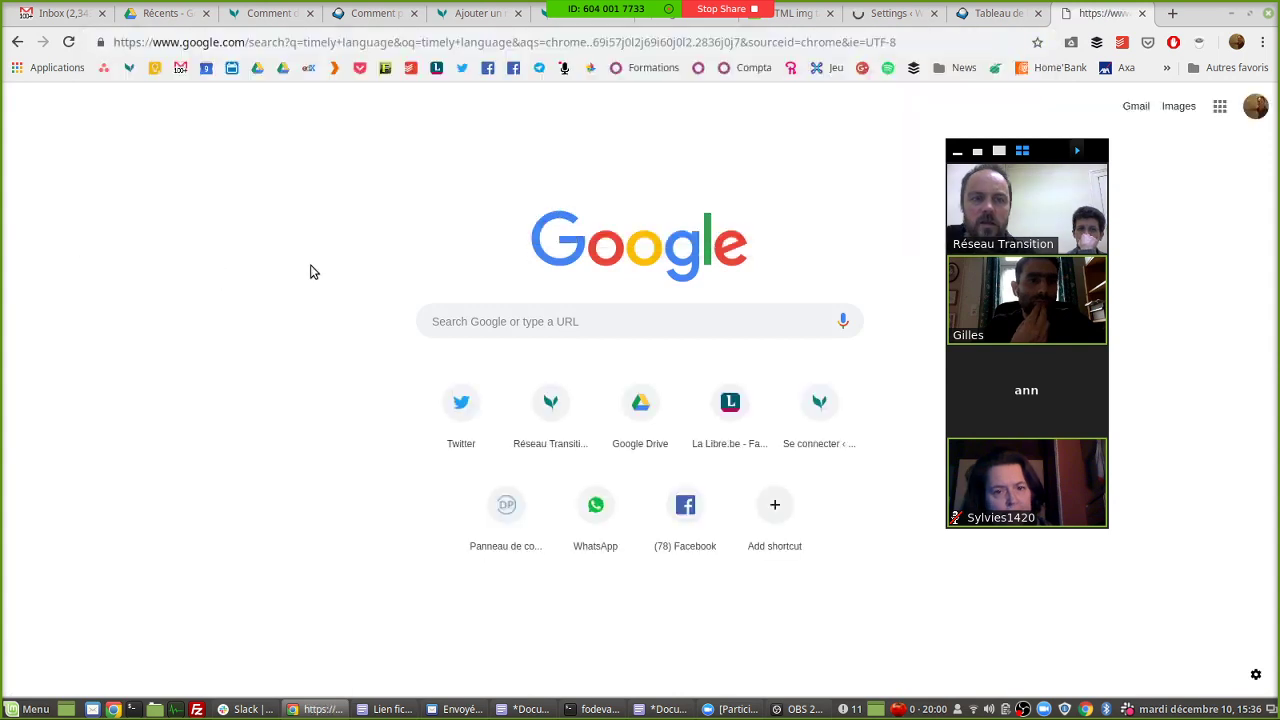
Step: Open the activities agenda of reseautransition.be in a new tab and check the language of its calendar subscription options
{"action": "key", "text": "ctrl+t"}
{"action": "type", "text": "reseautransition.be"}
{"action": "key", "text": "Return"}
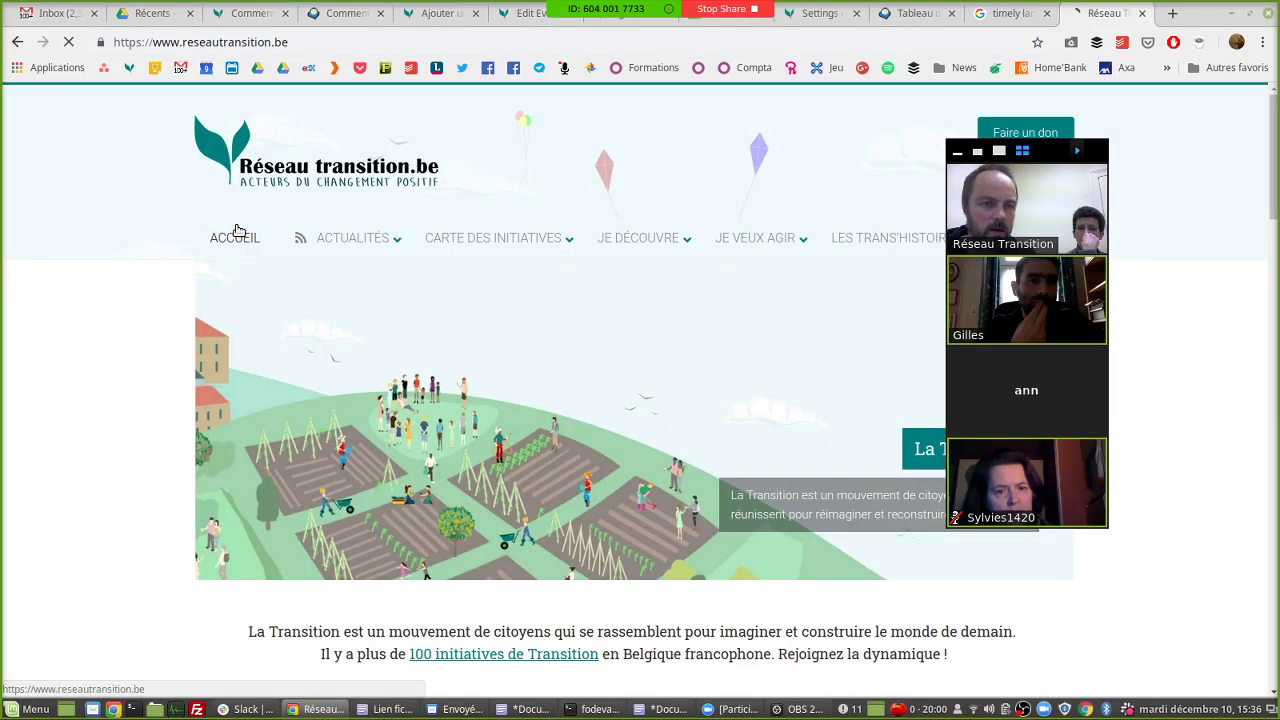
{"action": "mouse_move", "coordinate": [352, 238]}
{"action": "left_click", "coordinate": [329, 314]}
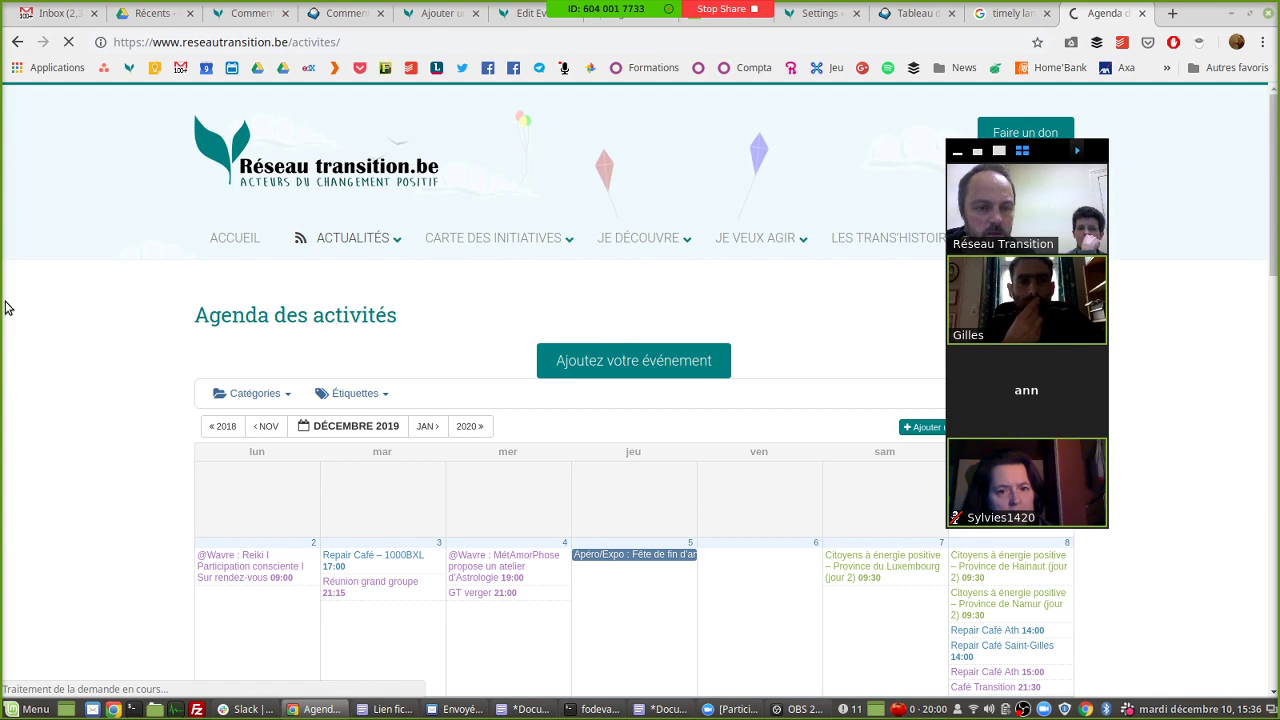
{"action": "scroll", "coordinate": [30, 312], "scroll_direction": "down", "scroll_amount": 5}
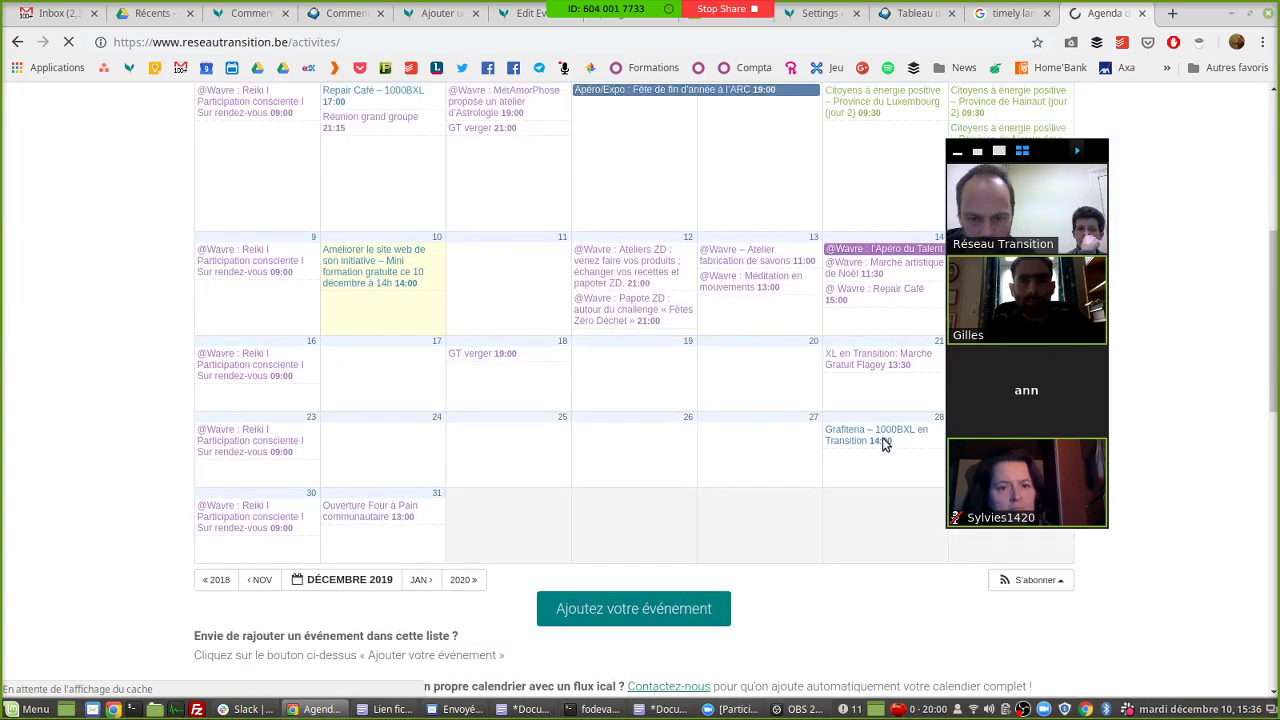
{"action": "left_click", "coordinate": [1014, 586]}
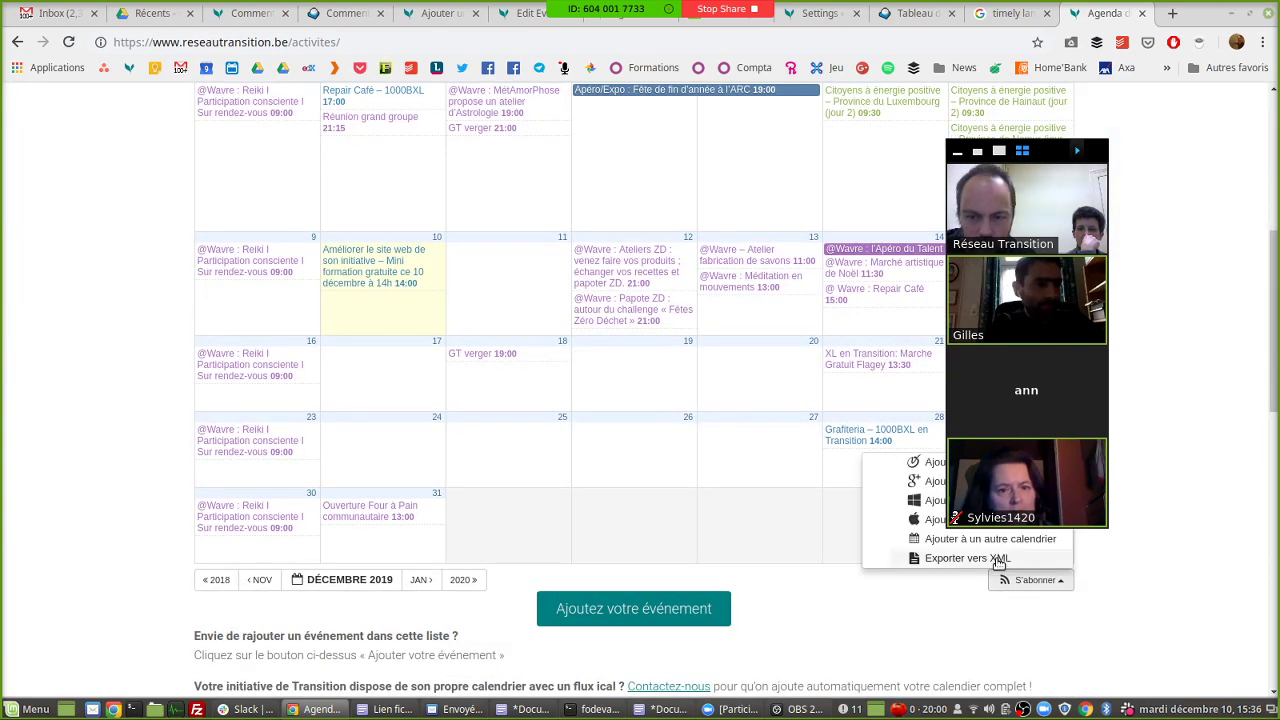
{"action": "left_click", "coordinate": [1147, 522]}
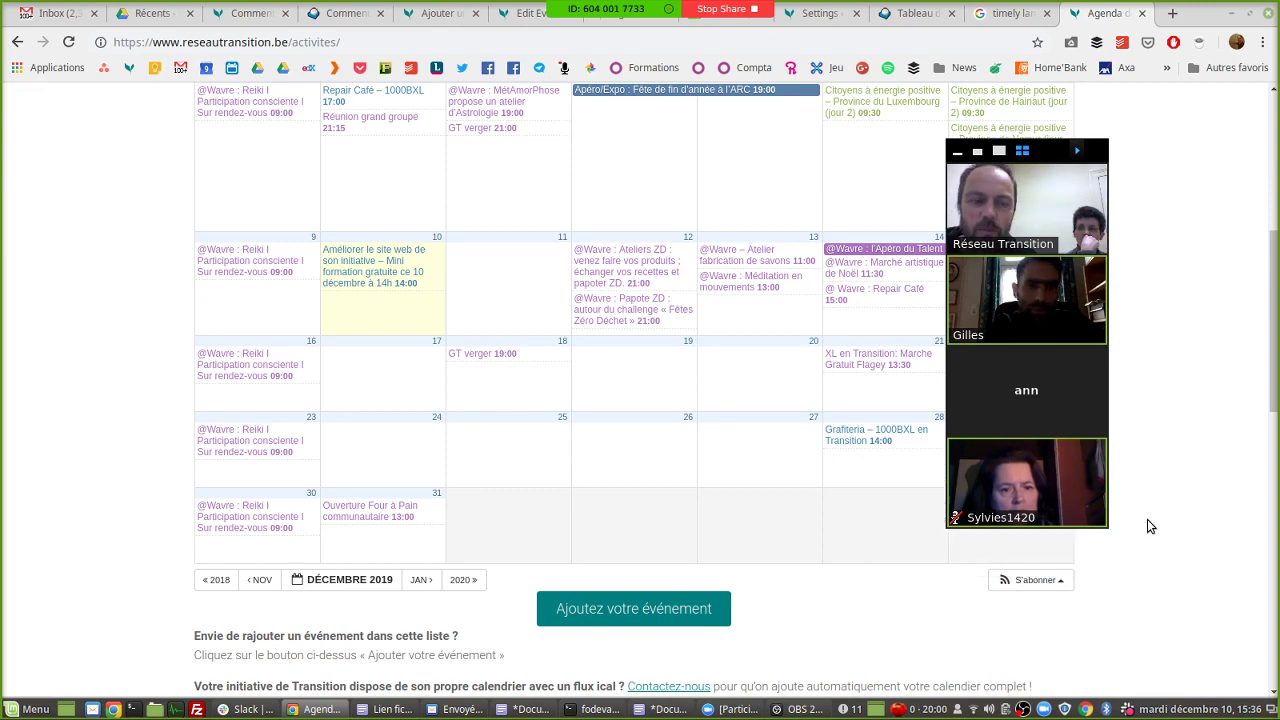
Step: Close the agenda and Google search tabs, and open the Zoom group chat
{"action": "key", "text": "ctrl+w"}
{"action": "key", "text": "ctrl+w"}
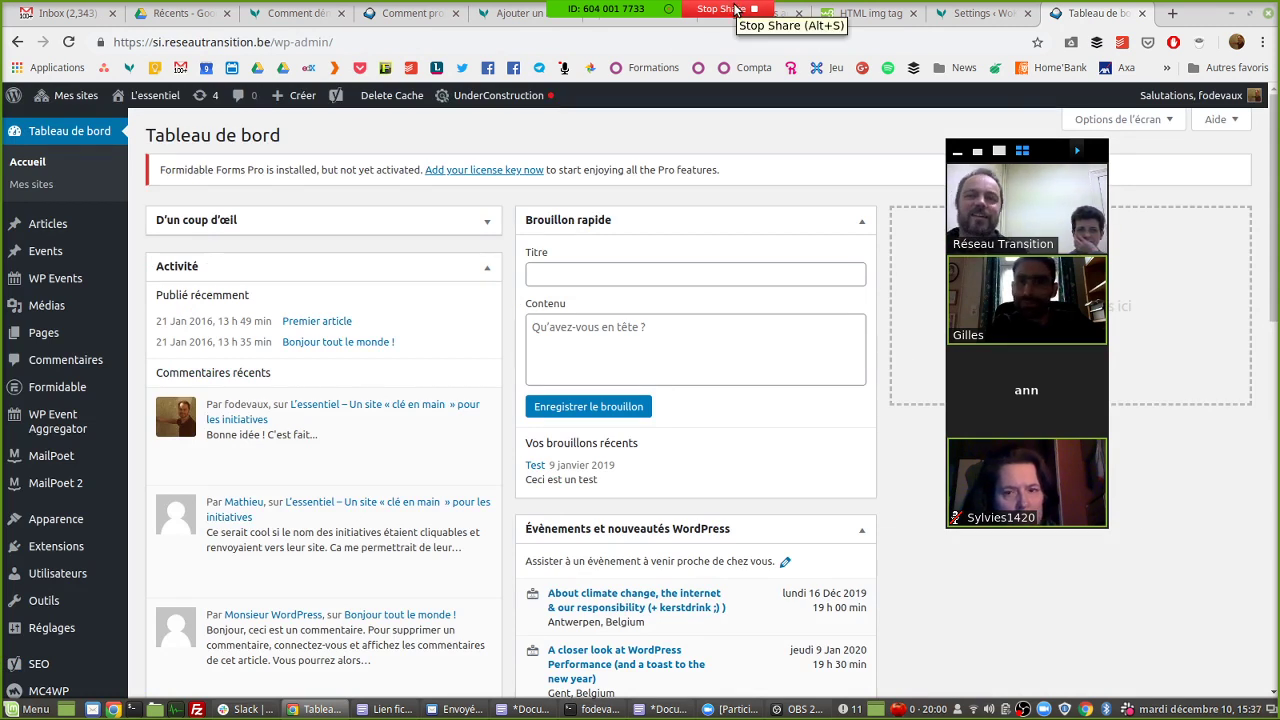
{"action": "mouse_move", "coordinate": [620, 4]}
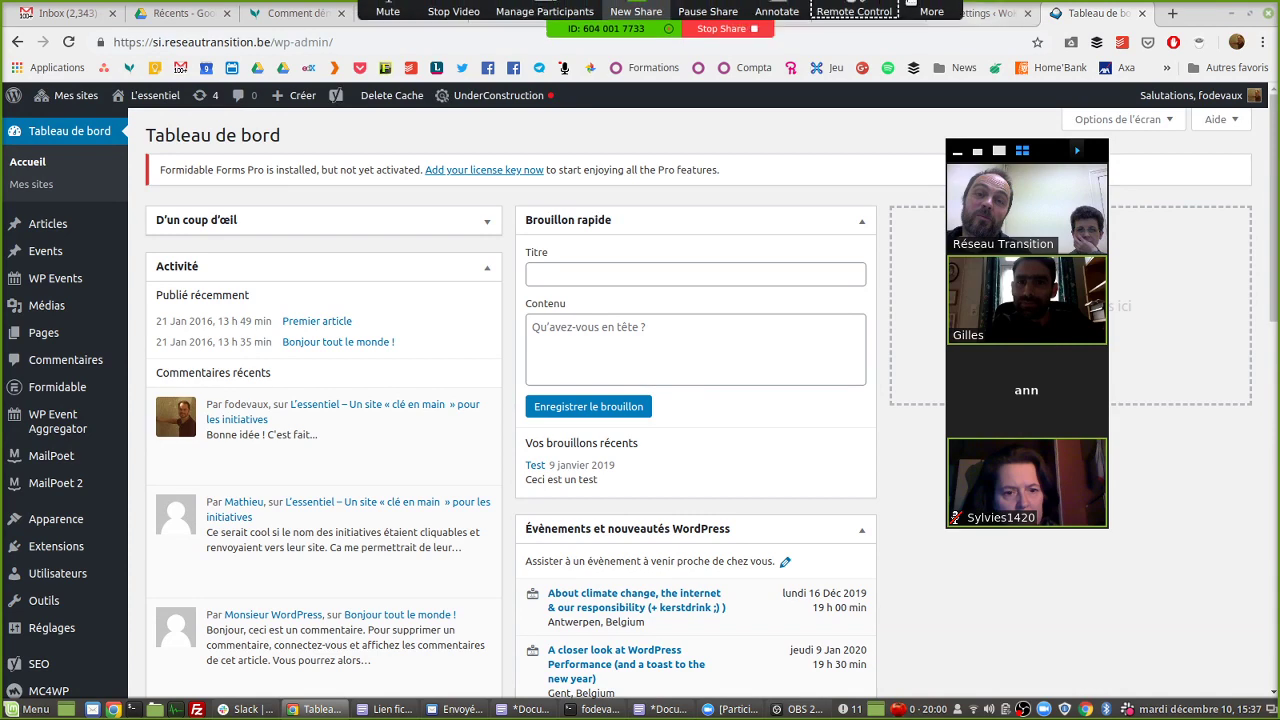
{"action": "key", "text": "alt+s"}
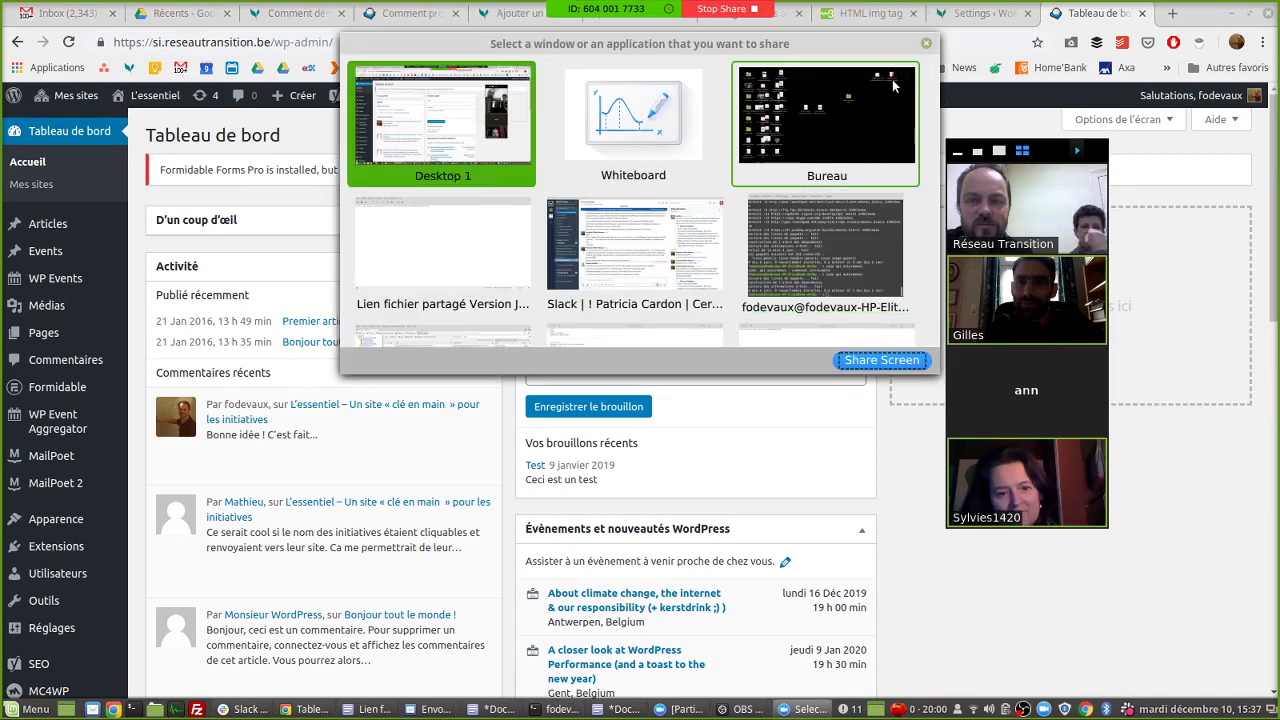
{"action": "key", "text": "Escape"}
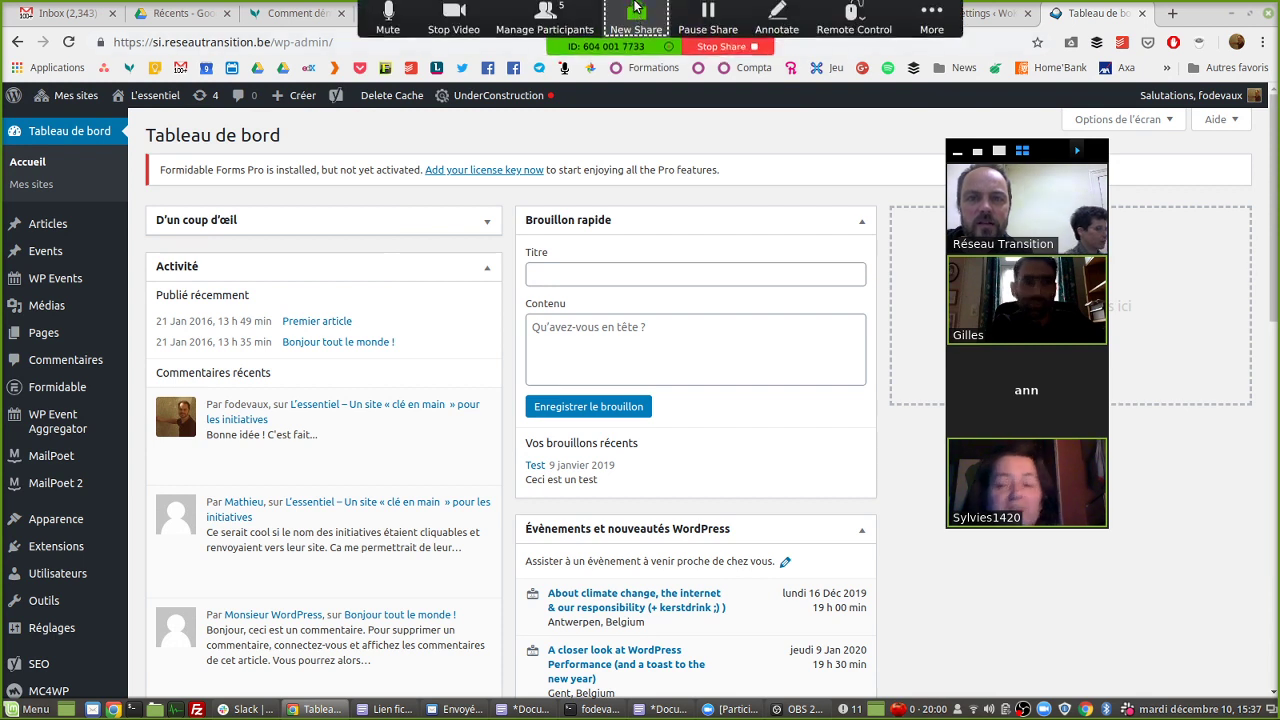
{"action": "left_click", "coordinate": [938, 30]}
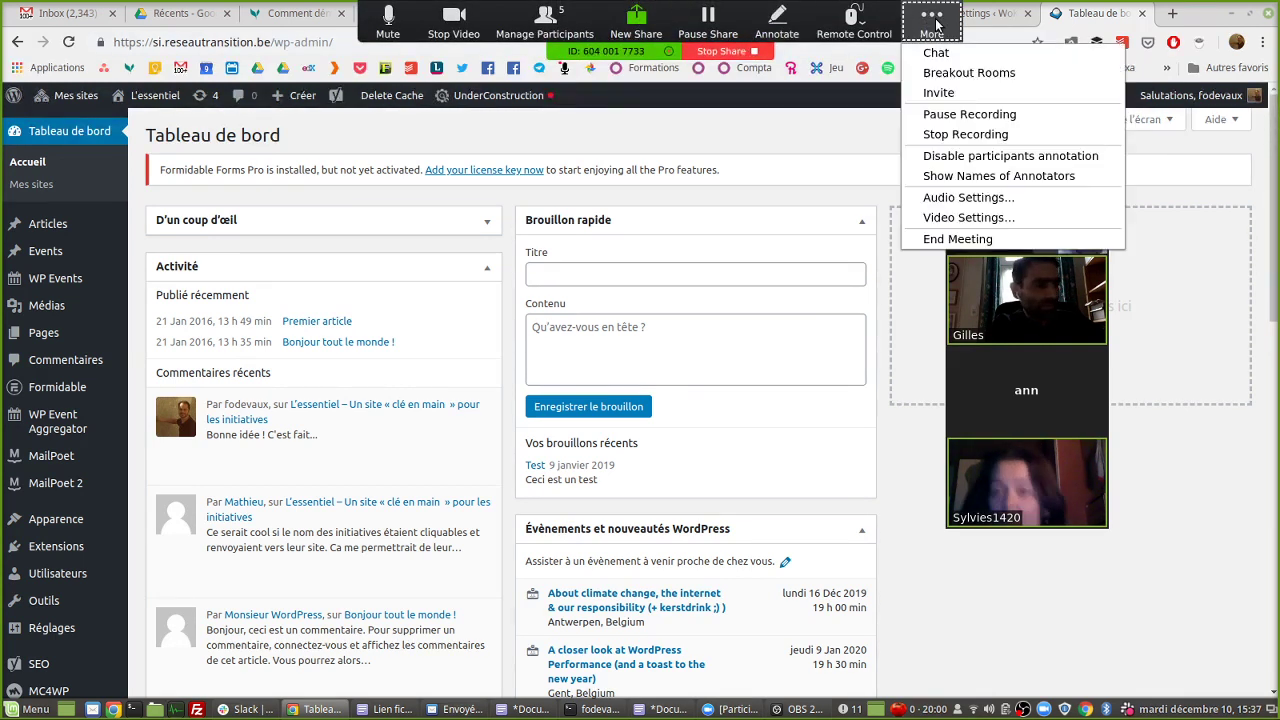
{"action": "left_click", "coordinate": [938, 54]}
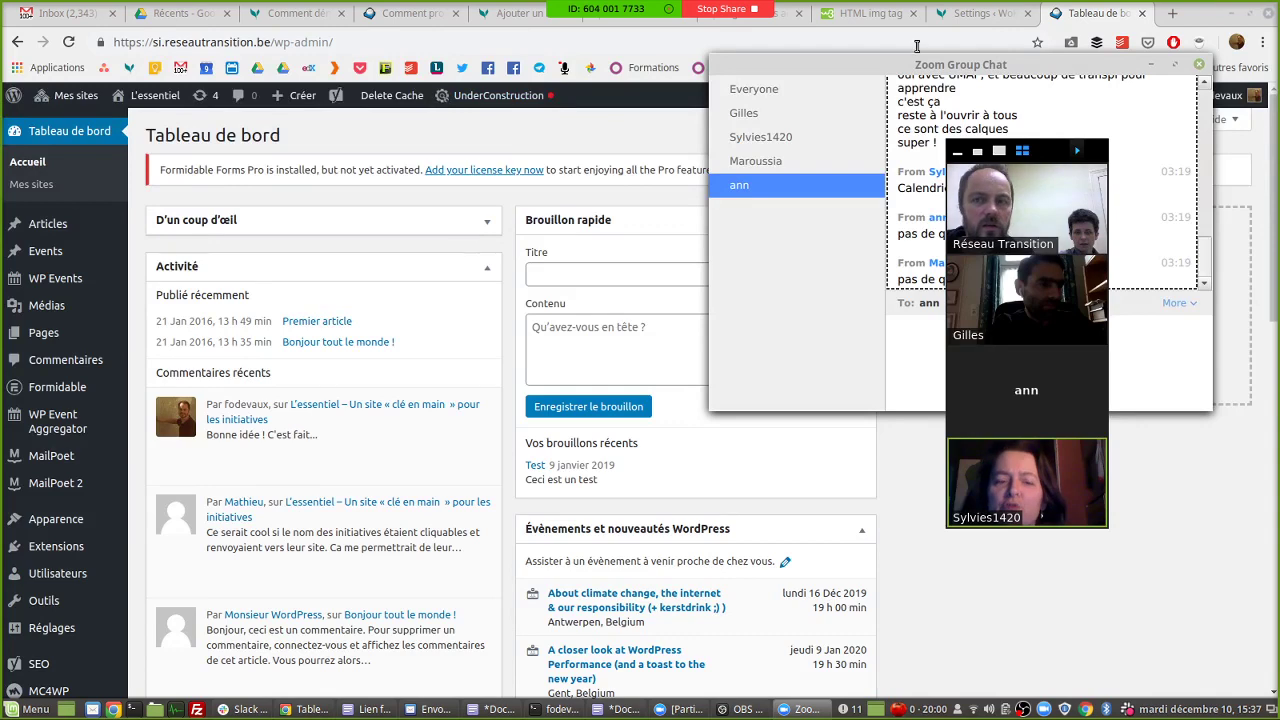
Step: Open reseautransition.be in a new tab, go to its activities agenda and preview the 10 December event
{"action": "left_click", "coordinate": [978, 13]}
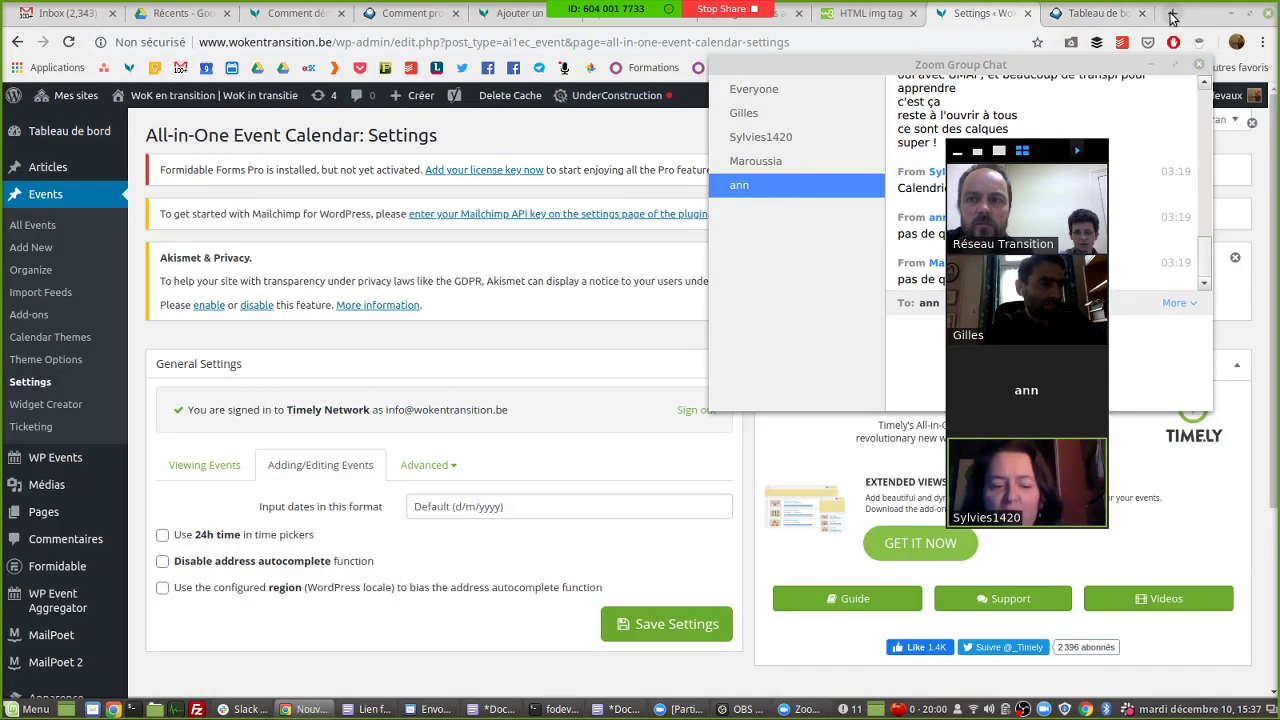
{"action": "left_click", "coordinate": [1172, 13]}
{"action": "type", "text": "res"}
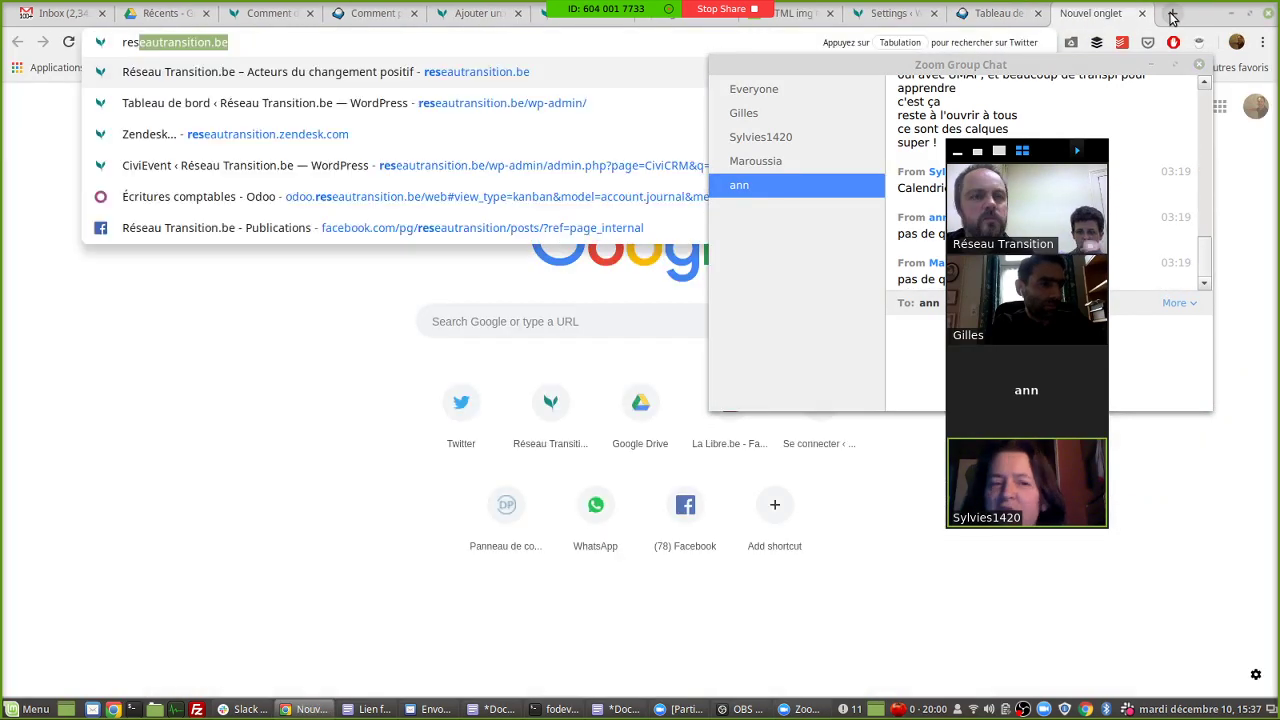
{"action": "key", "text": "Return"}
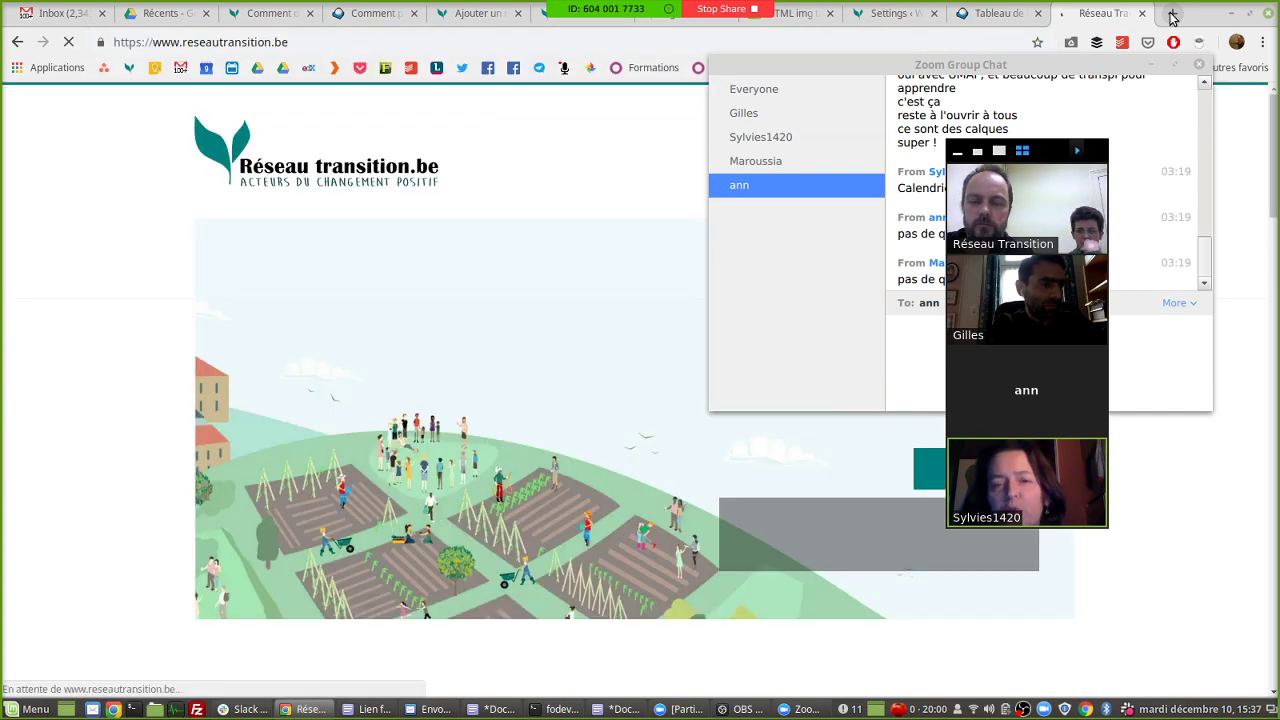
{"action": "mouse_move", "coordinate": [352, 240]}
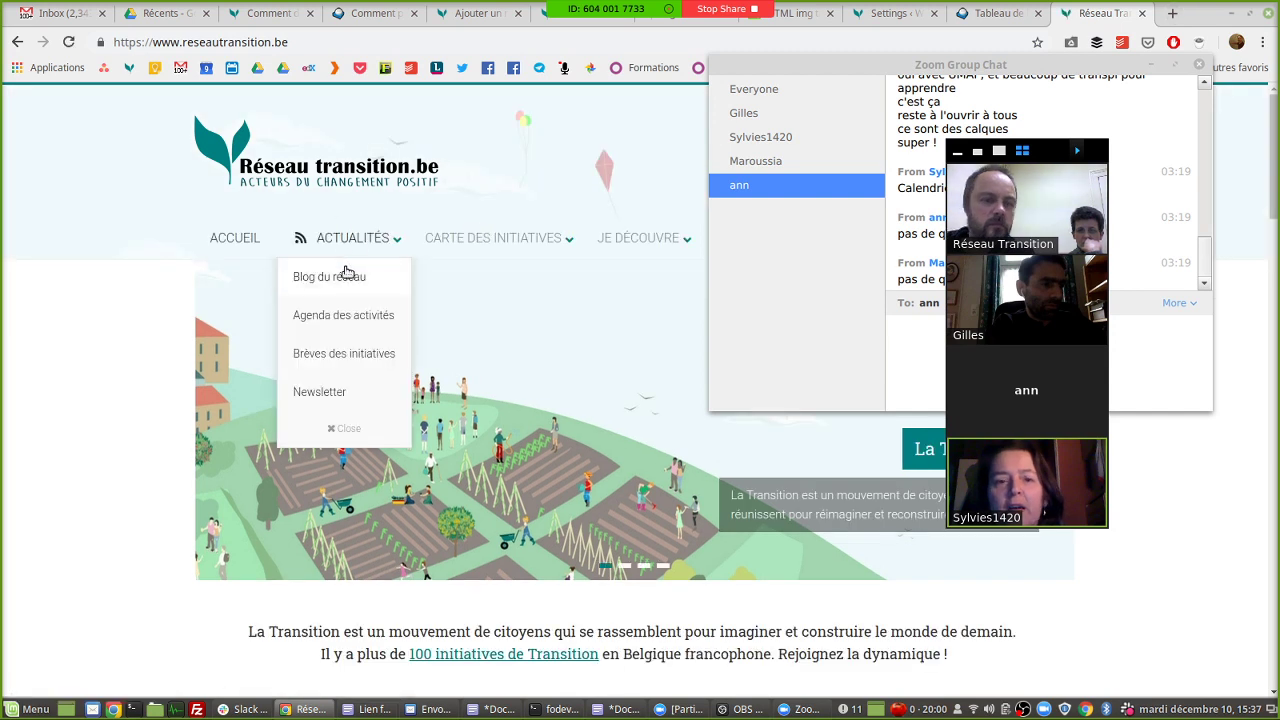
{"action": "left_click", "coordinate": [337, 318]}
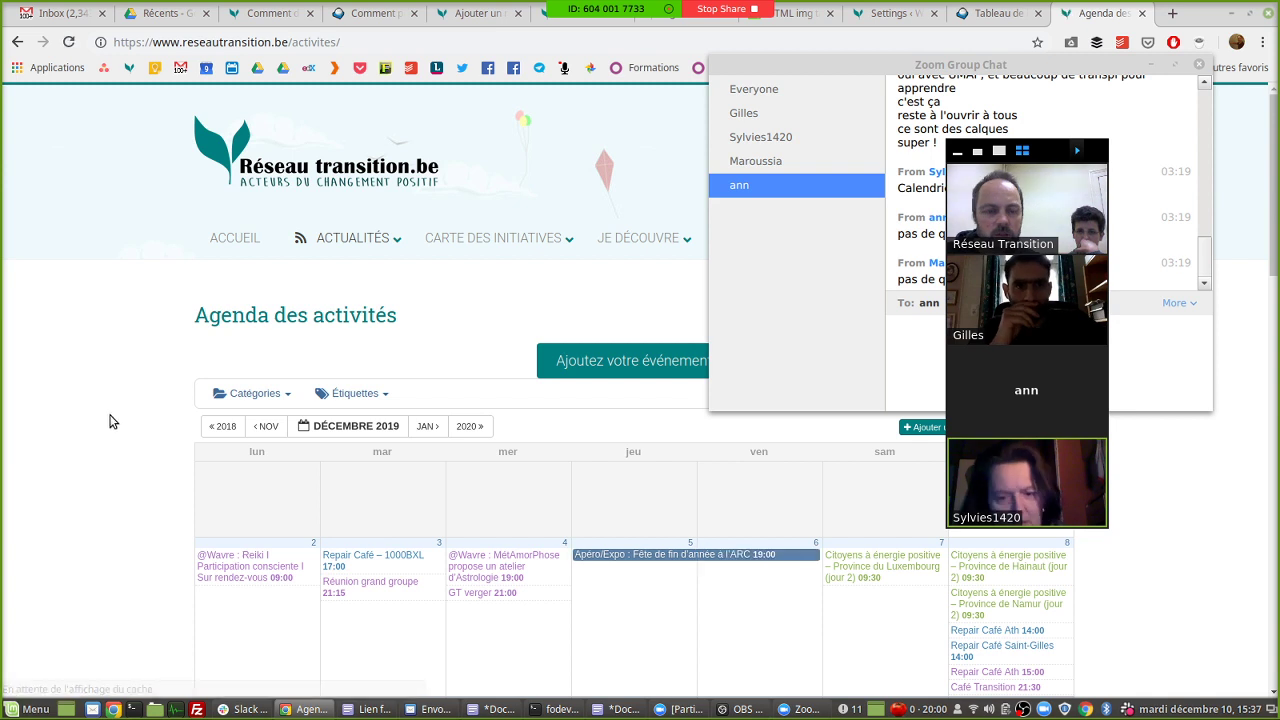
{"action": "scroll", "coordinate": [110, 422], "scroll_direction": "down", "scroll_amount": 3}
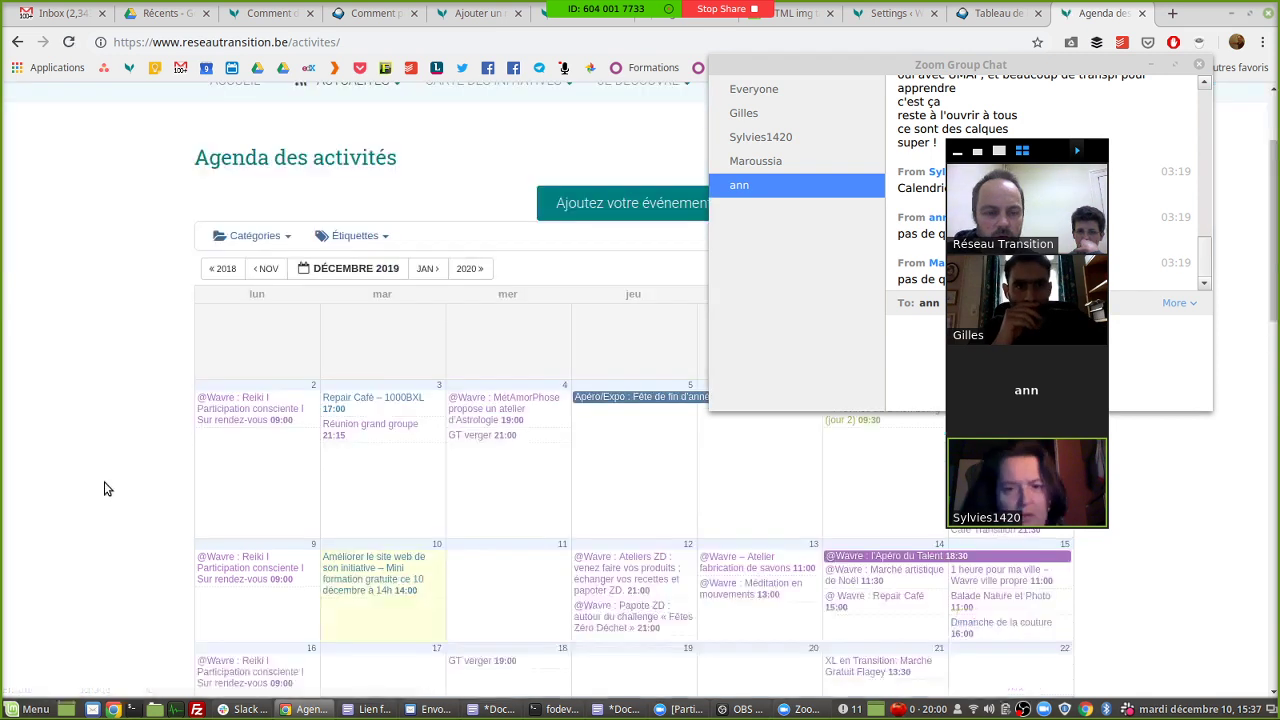
{"action": "mouse_move", "coordinate": [382, 552]}
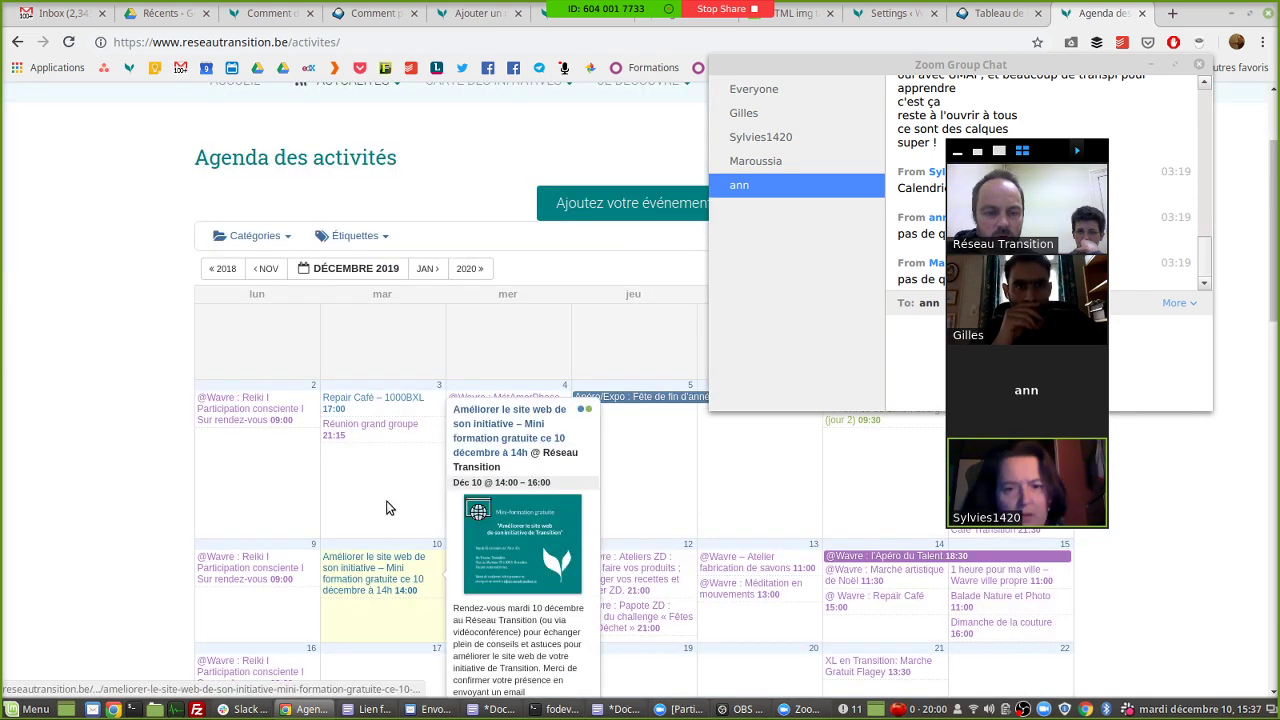
Step: Clear the chat and video panels off the agenda and look at its list of event categories
{"action": "left_click", "coordinate": [1170, 68]}
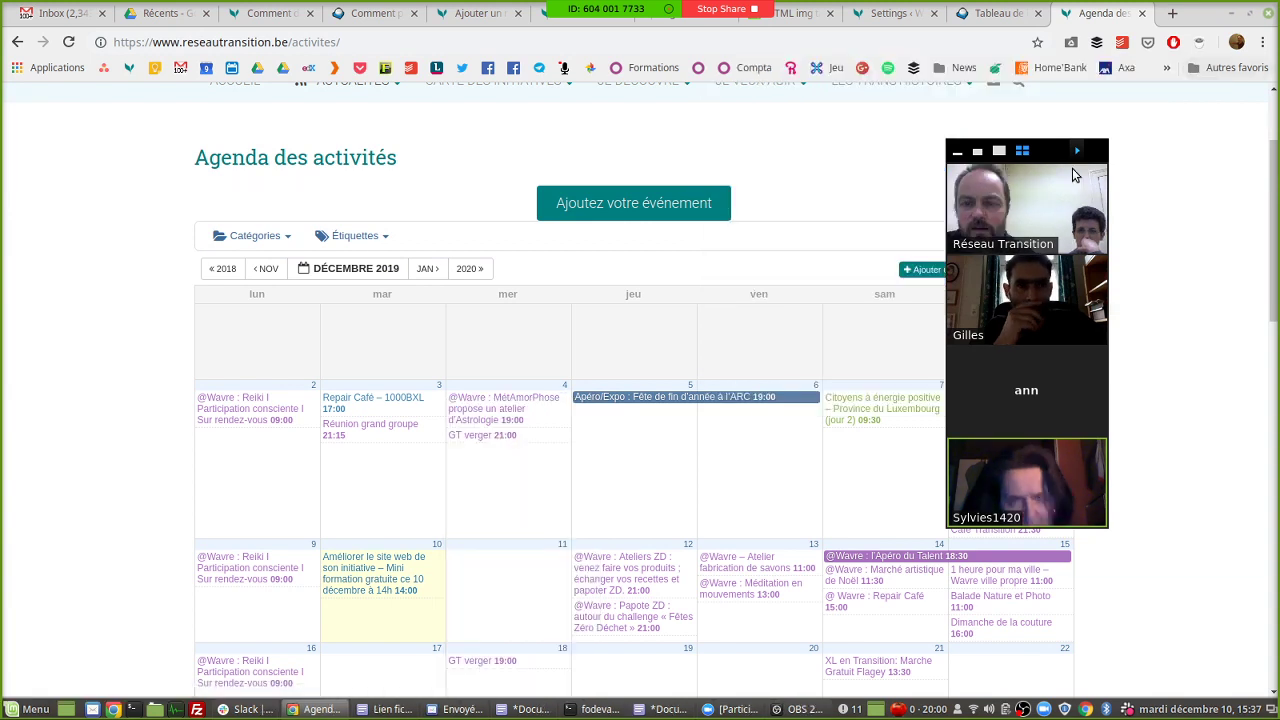
{"action": "left_click_drag", "start_coordinate": [1074, 175], "coordinate": [1201, 120]}
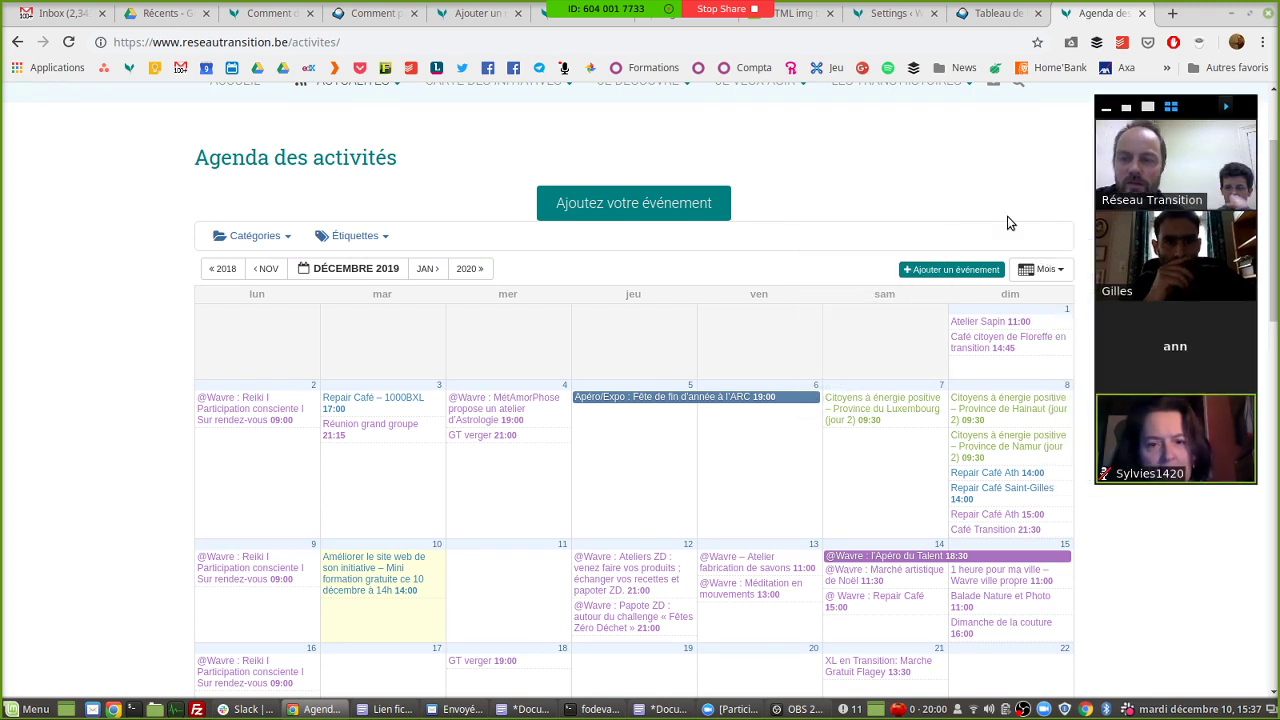
{"action": "left_click", "coordinate": [285, 233]}
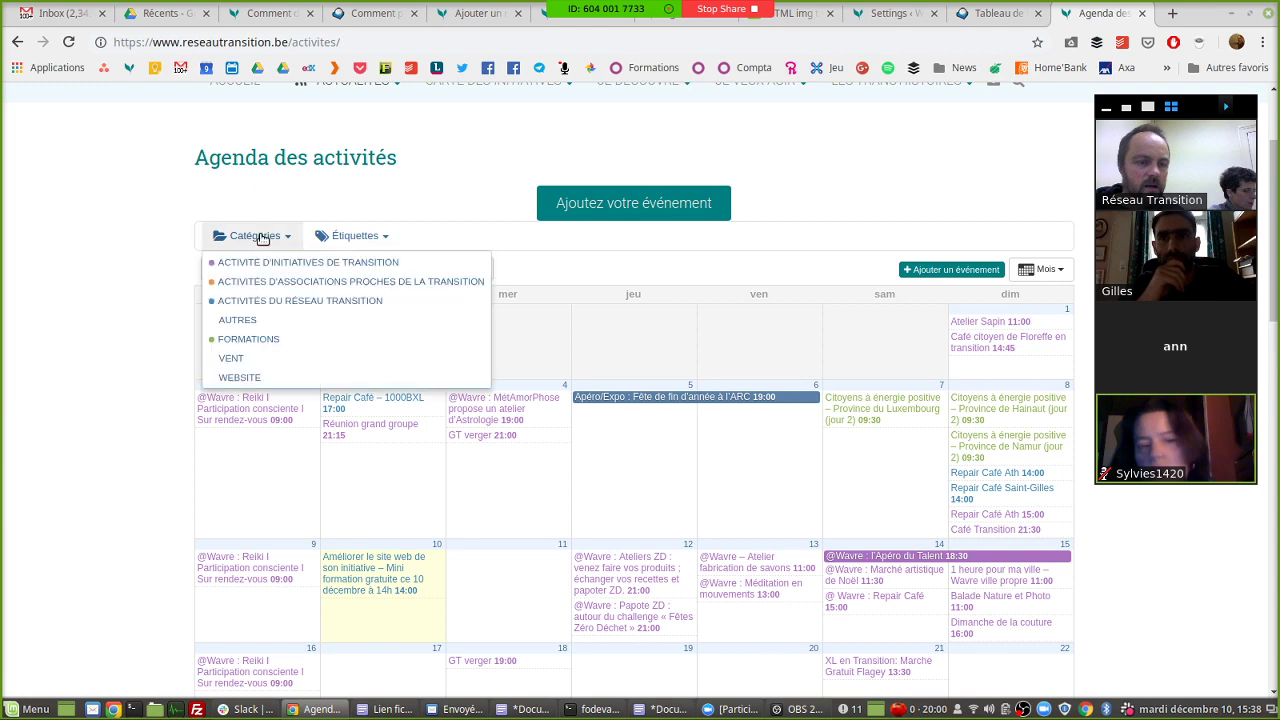
{"action": "scroll", "coordinate": [260, 240], "scroll_direction": "up", "scroll_amount": 3}
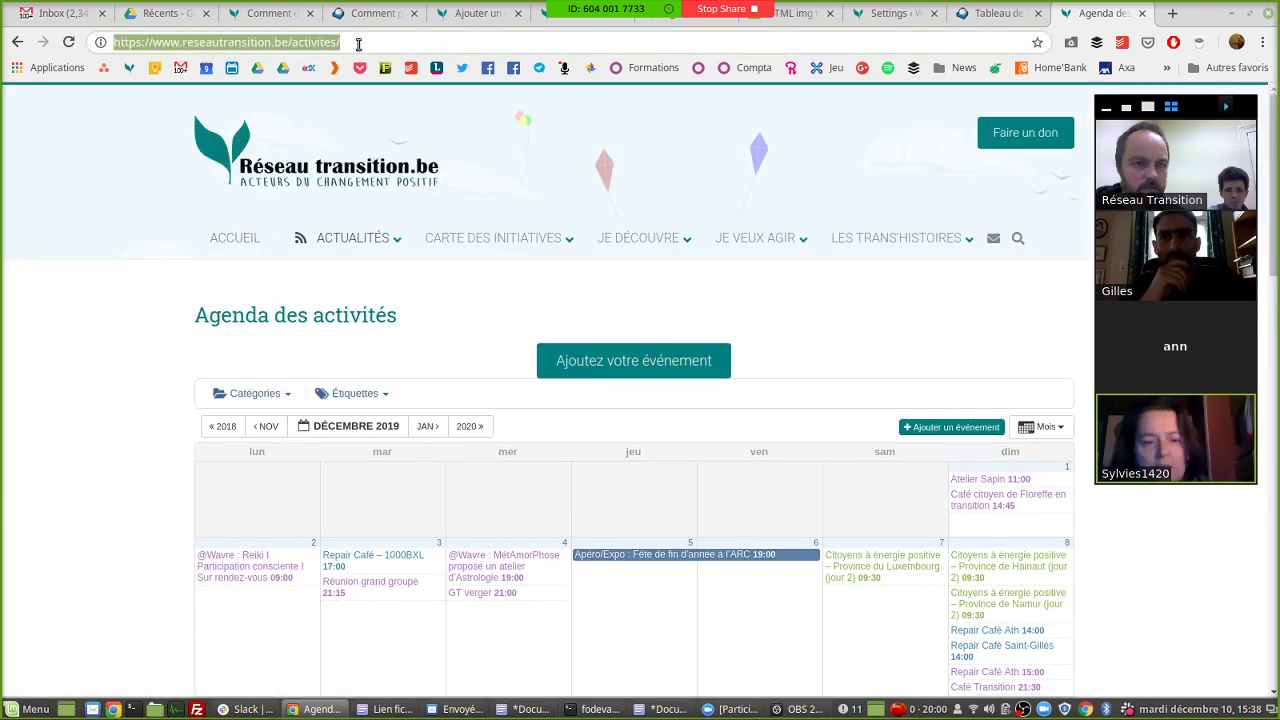
Step: Return to the WoK en transition admin and open the categories page for organizing events
{"action": "key", "text": "ctrl+Page_Up"}
{"action": "key", "text": "ctrl+Page_Up"}
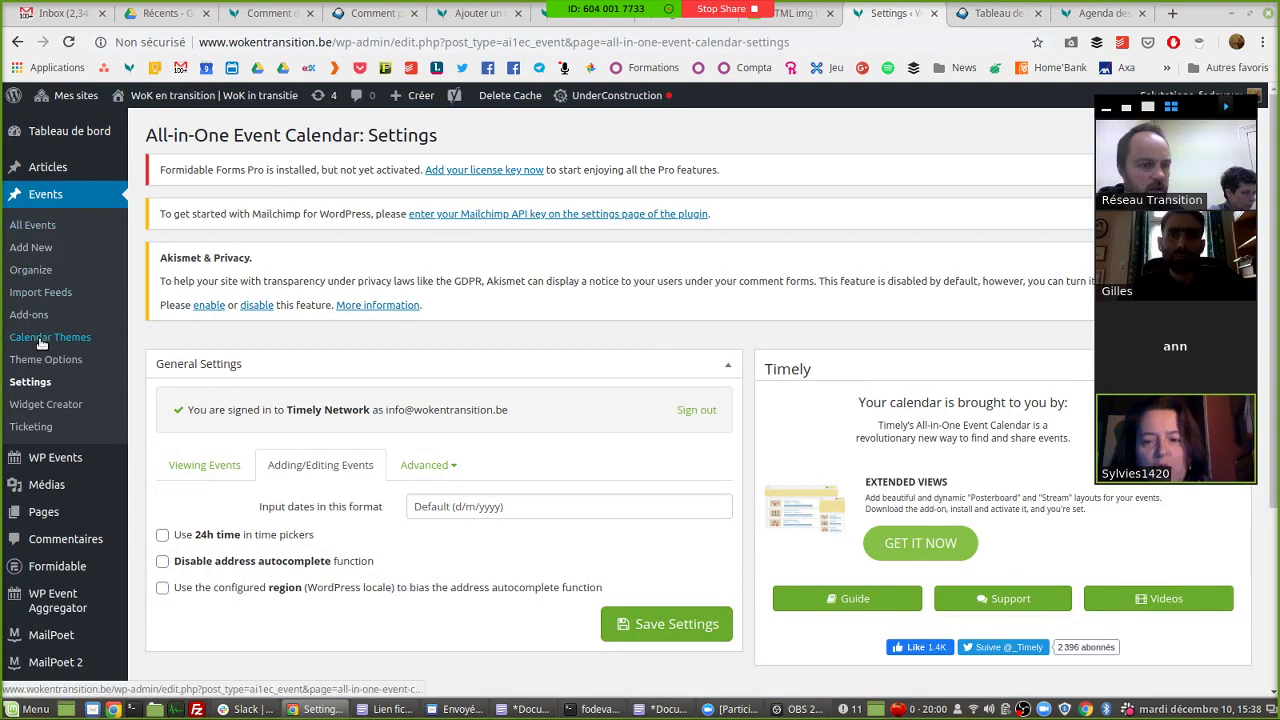
{"action": "left_click", "coordinate": [31, 381]}
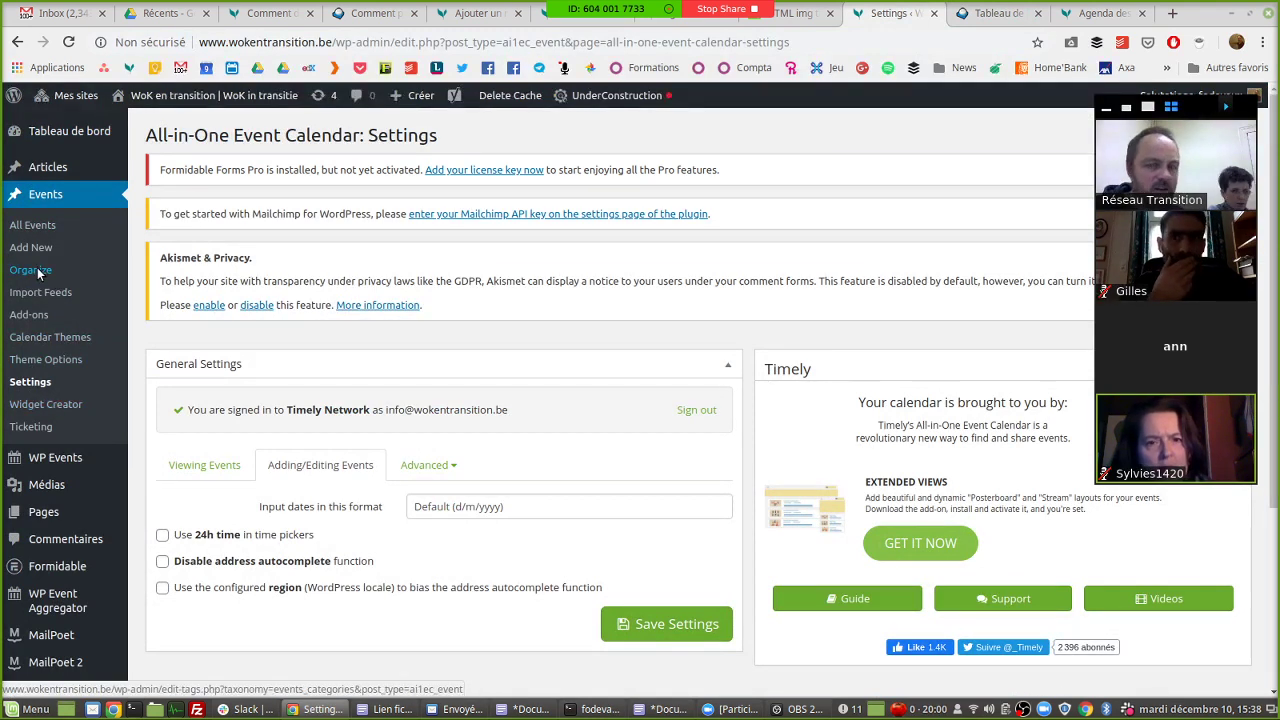
{"action": "left_click", "coordinate": [38, 271]}
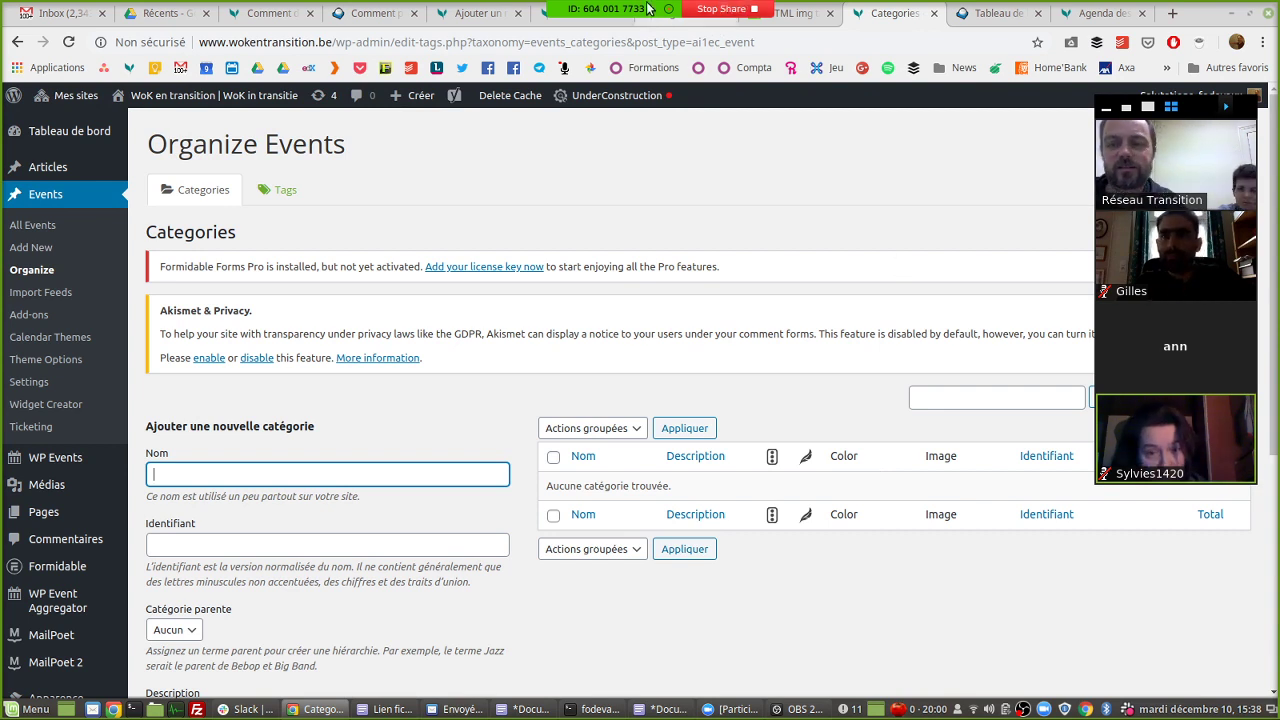
Step: Open the teamup.com link shared in the Zoom group chat and look over the Waterloo en Transition calendar
{"action": "mouse_move", "coordinate": [648, 8]}
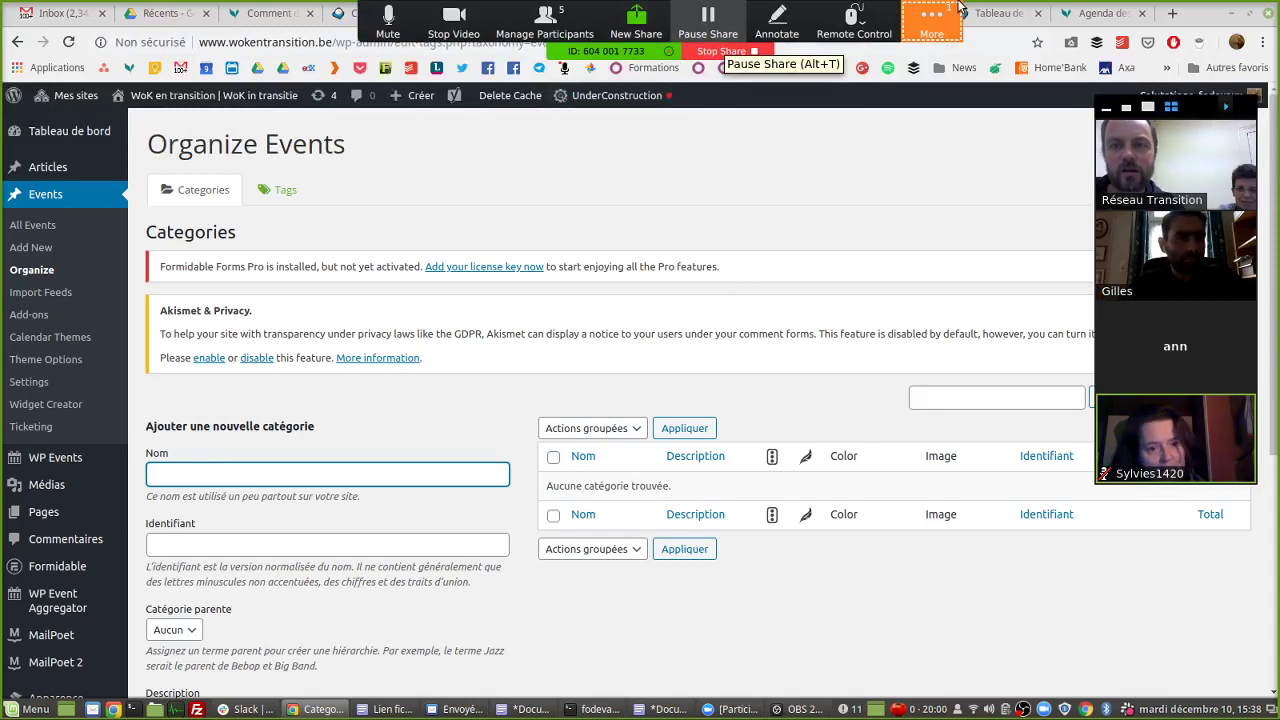
{"action": "left_click", "coordinate": [940, 20]}
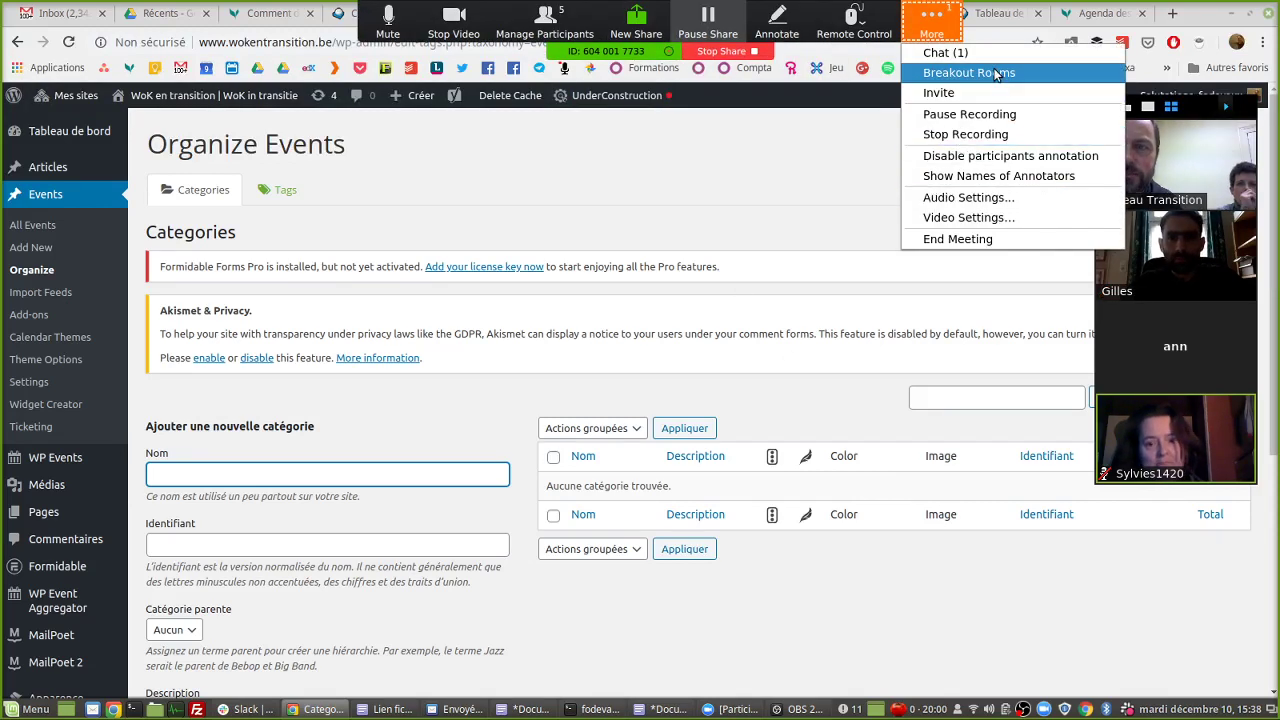
{"action": "left_click", "coordinate": [945, 53]}
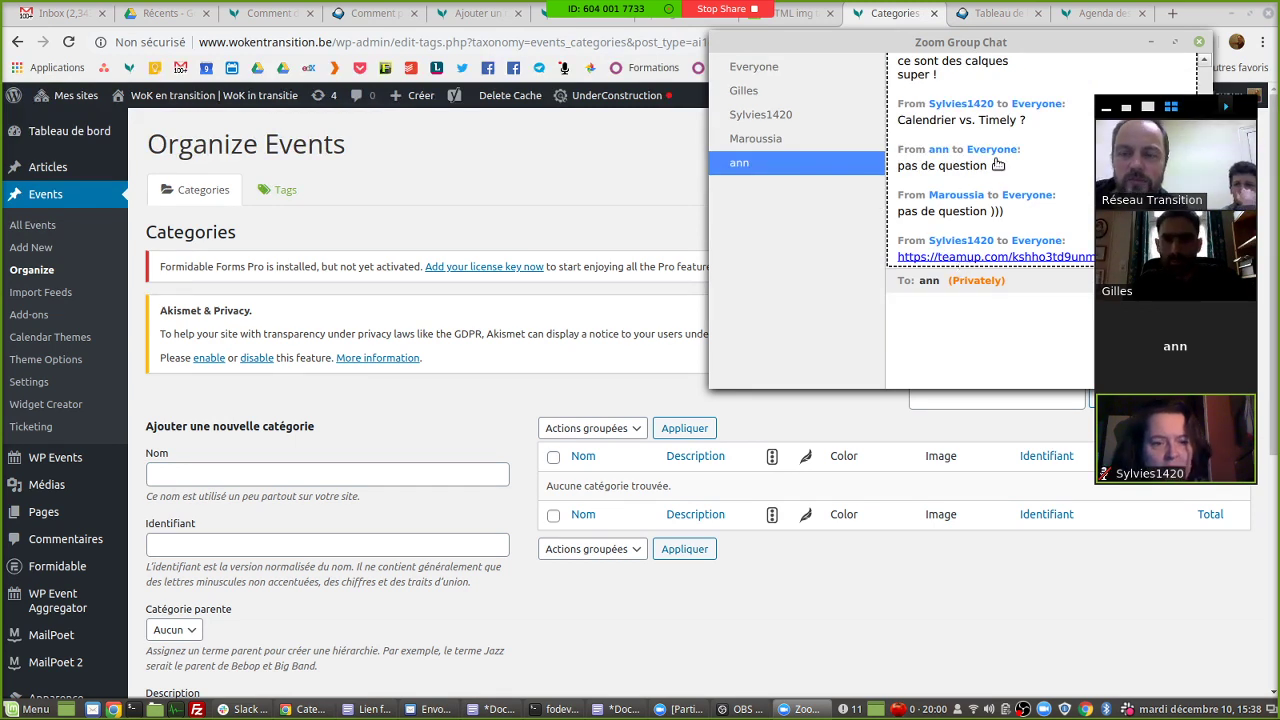
{"action": "left_click", "coordinate": [988, 258]}
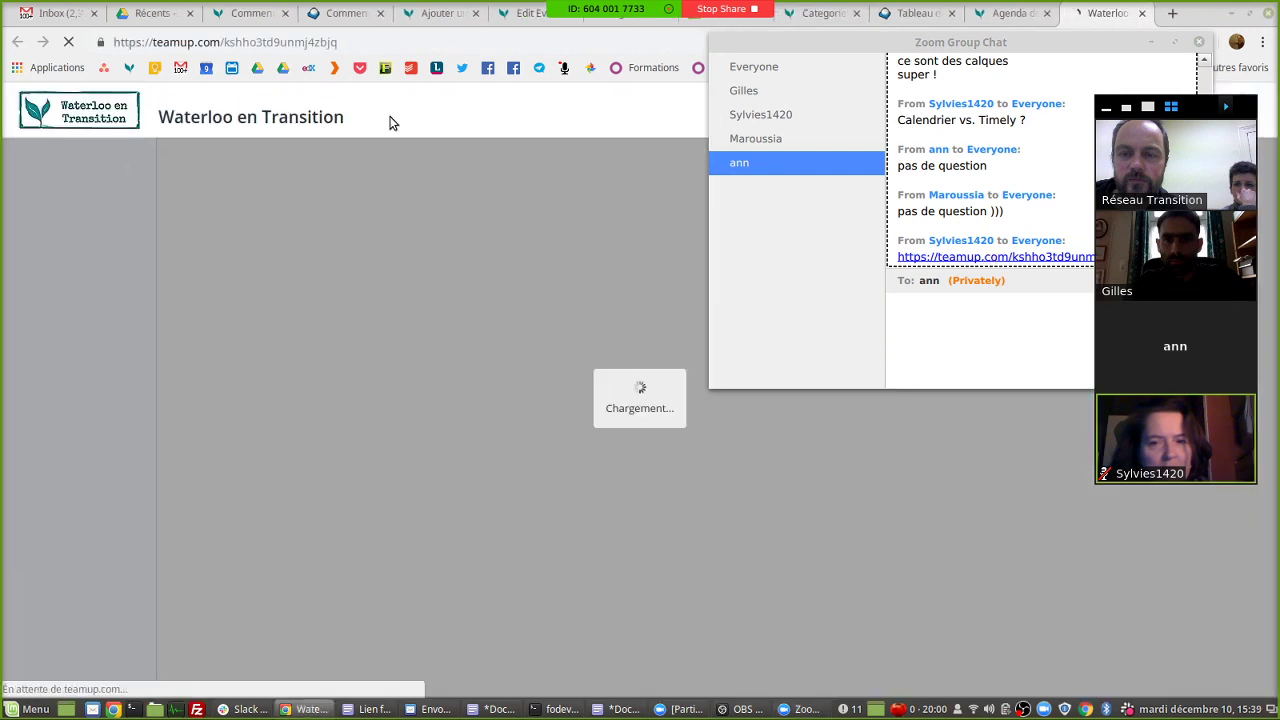
{"action": "left_click", "coordinate": [1199, 45]}
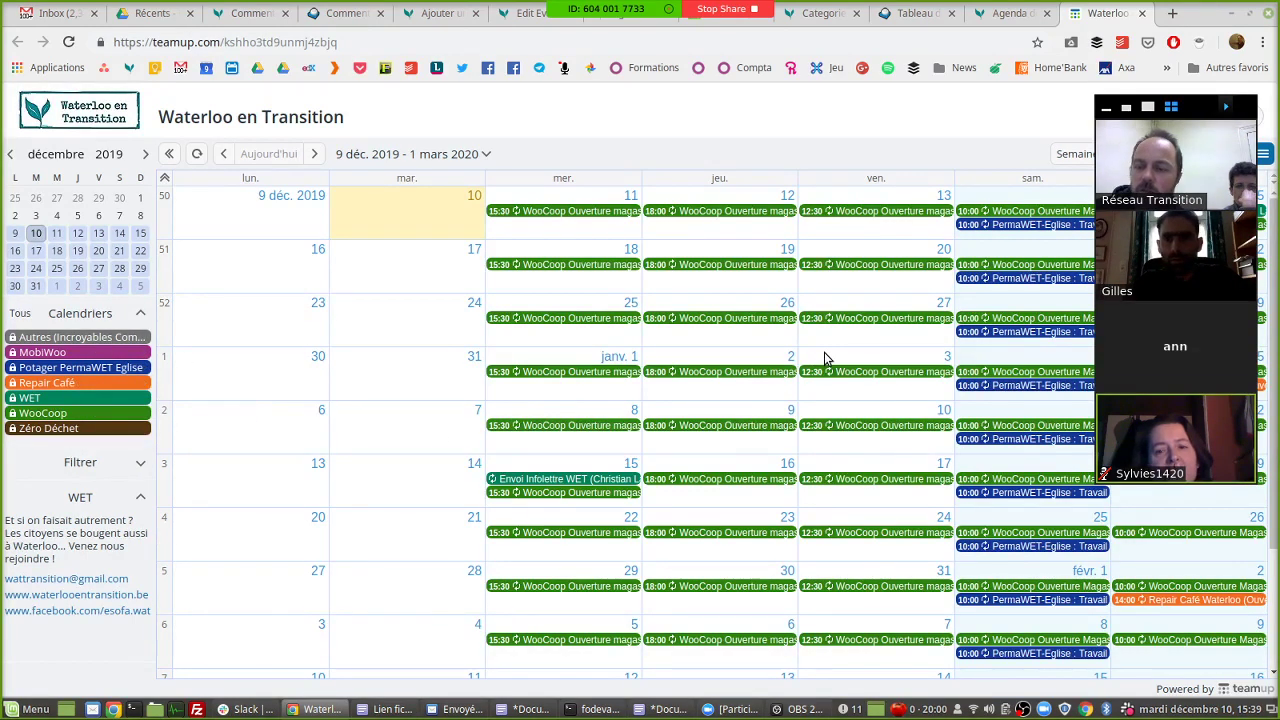
{"action": "scroll", "coordinate": [824, 352], "scroll_direction": "down", "scroll_amount": 3}
{"action": "scroll", "coordinate": [824, 352], "scroll_direction": "up", "scroll_amount": 3}
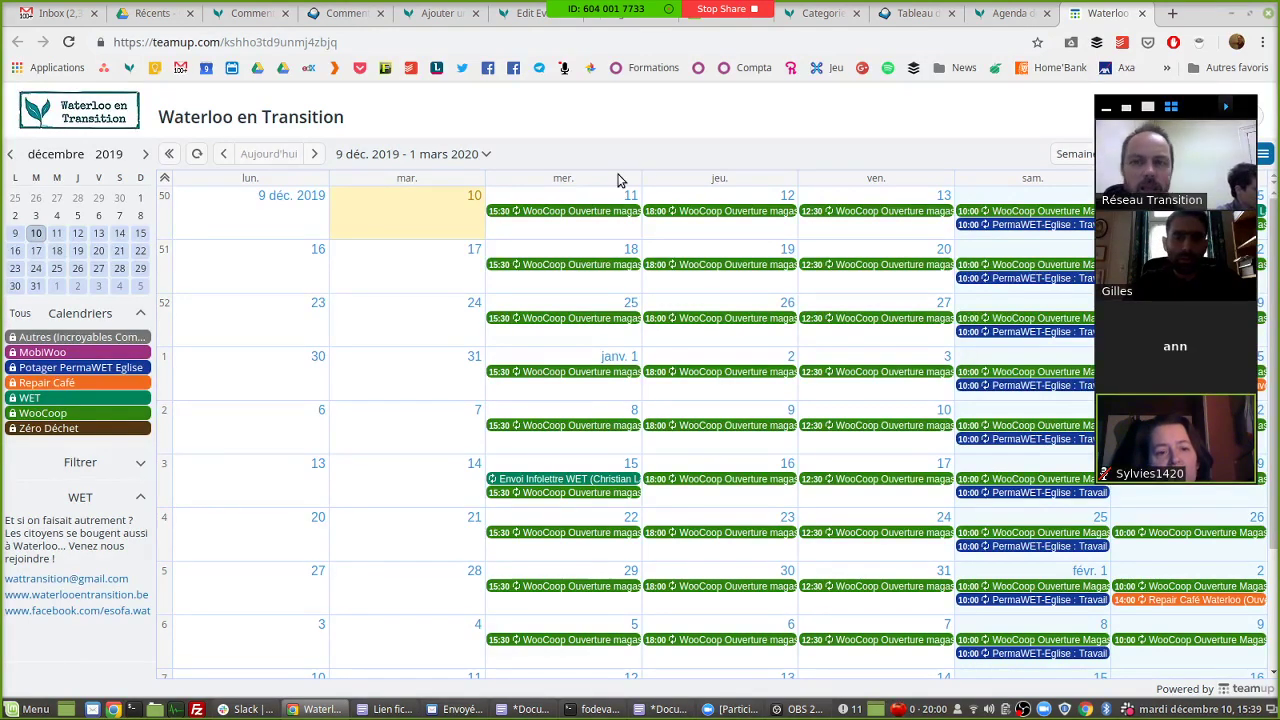
Step: Go back to the WoK en transition admin and check the calendar plugin's advanced options and theme options
{"action": "left_click", "coordinate": [990, 20]}
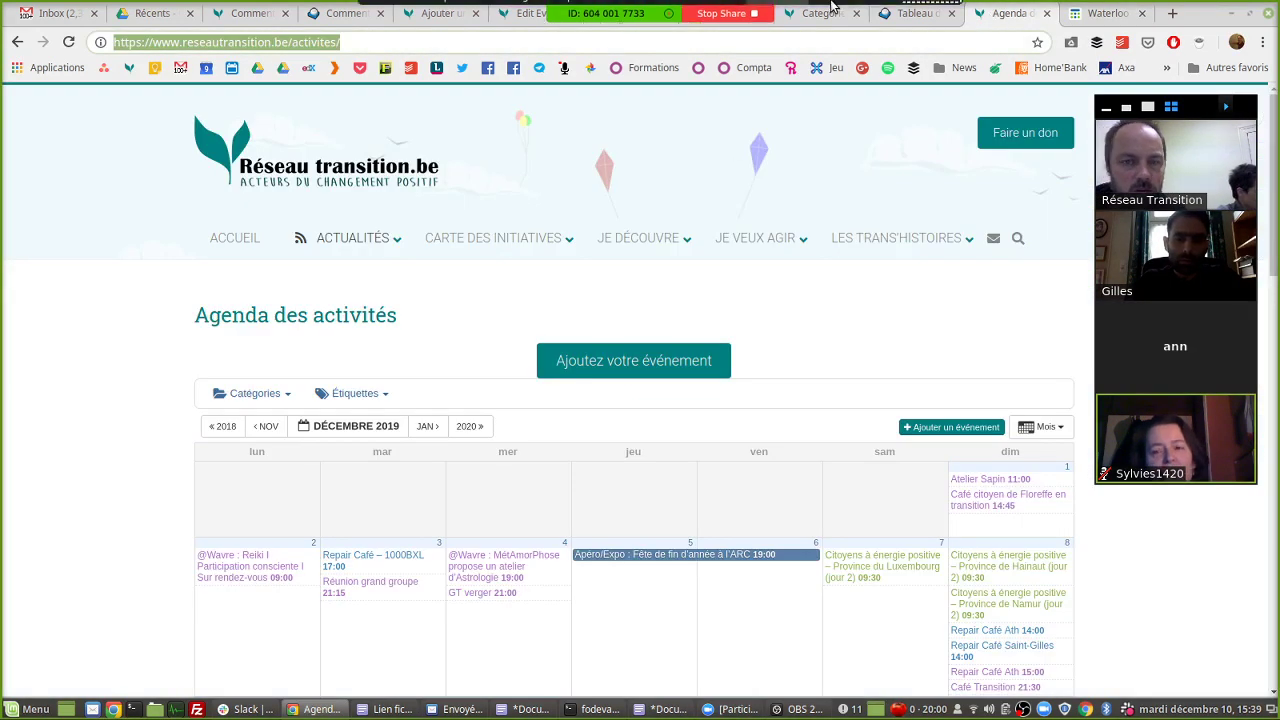
{"action": "key", "text": "ctrl+shift+Tab"}
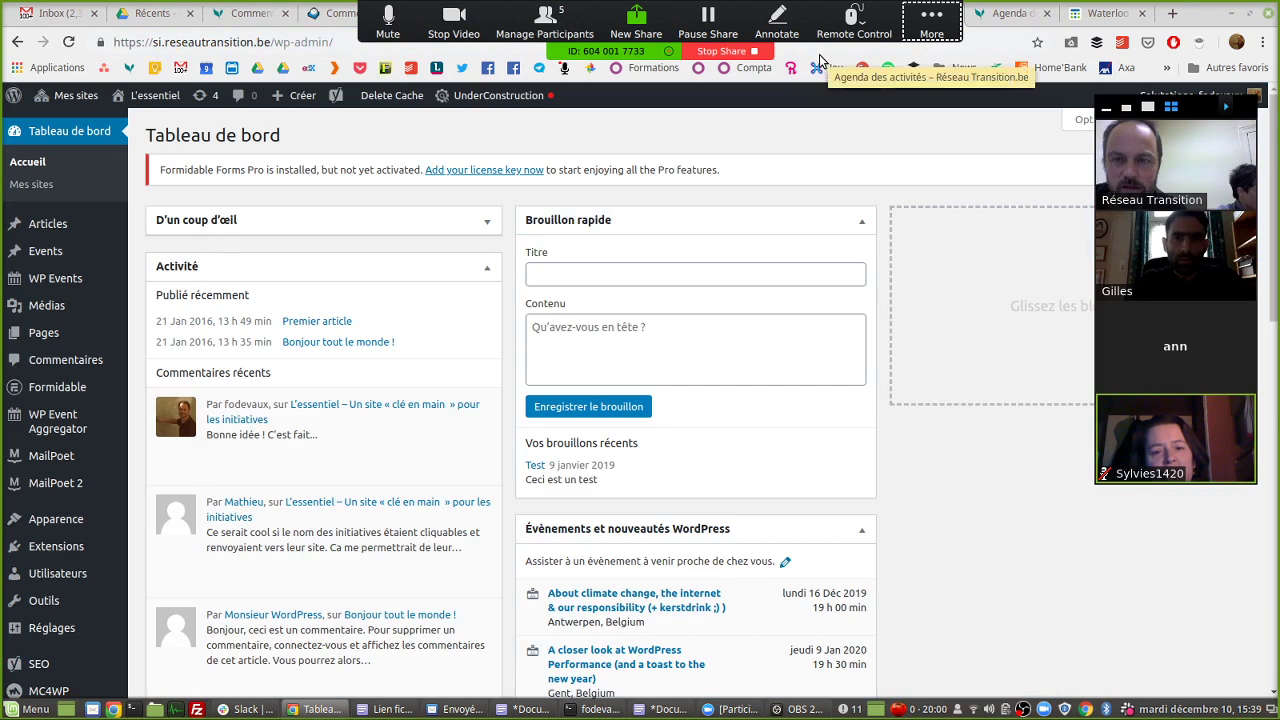
{"action": "key", "text": "ctrl+shift+Tab"}
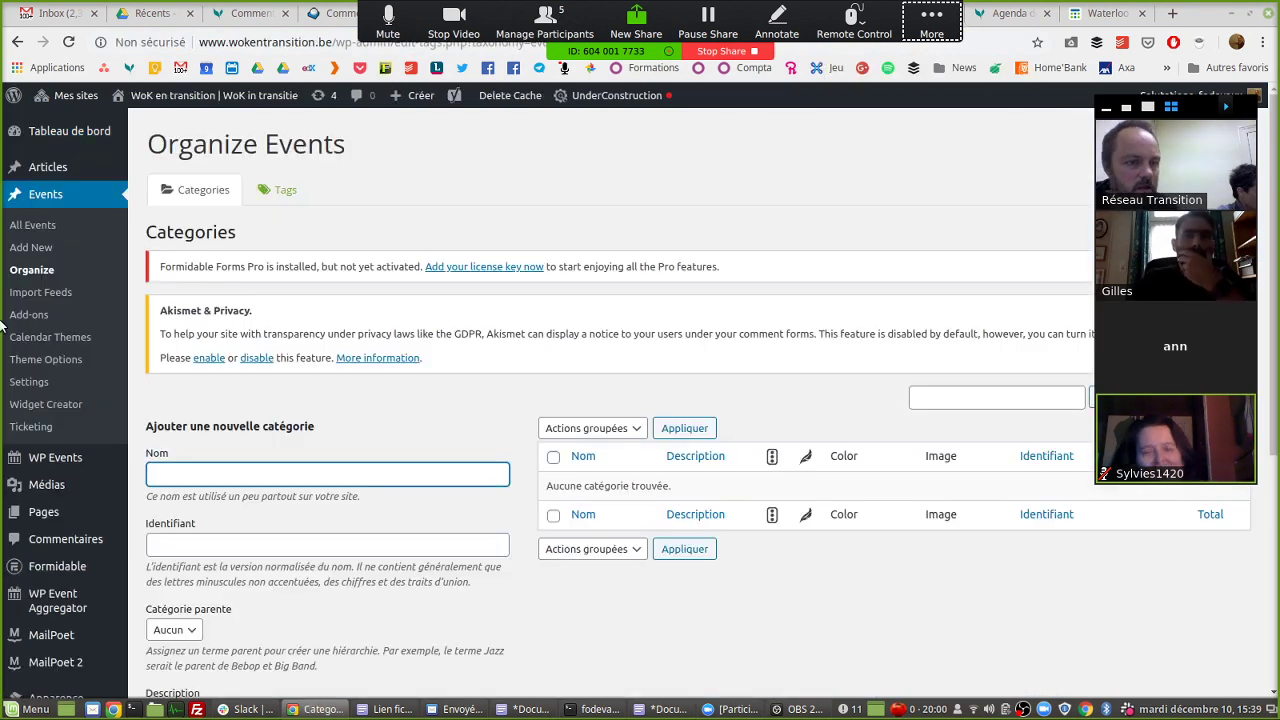
{"action": "left_click", "coordinate": [40, 381]}
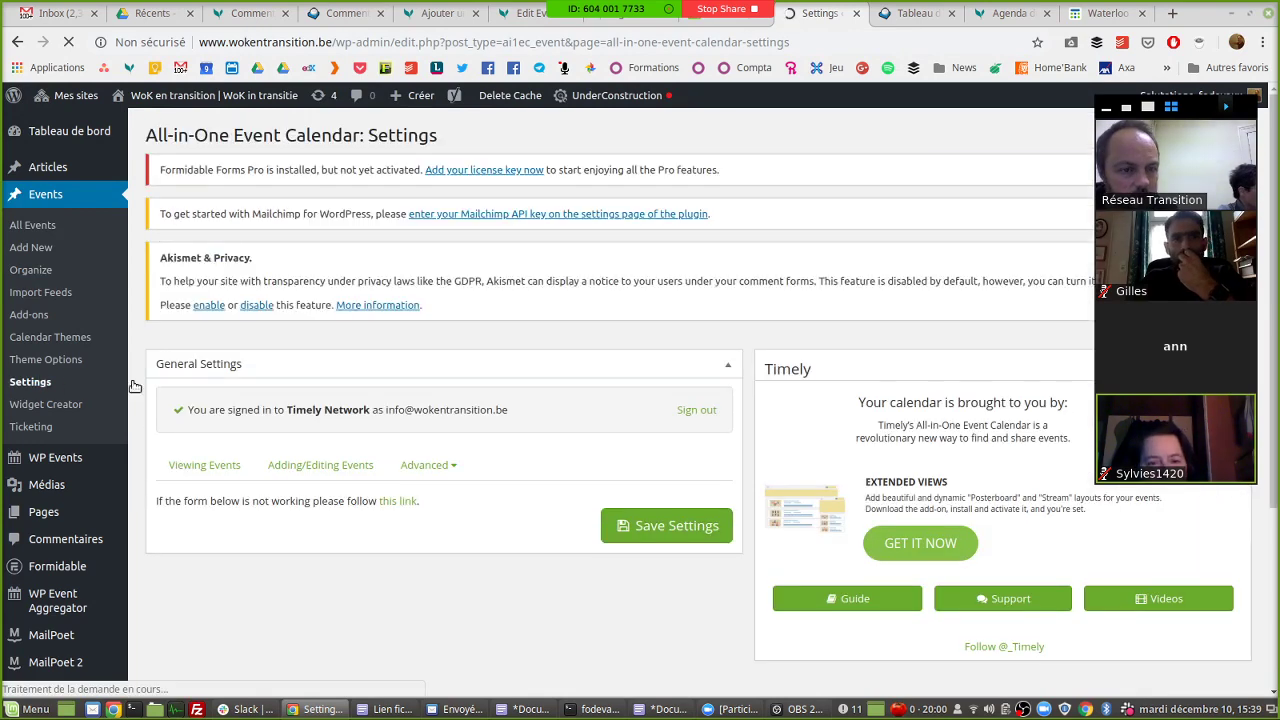
{"action": "scroll", "coordinate": [570, 348], "scroll_direction": "down", "scroll_amount": 3}
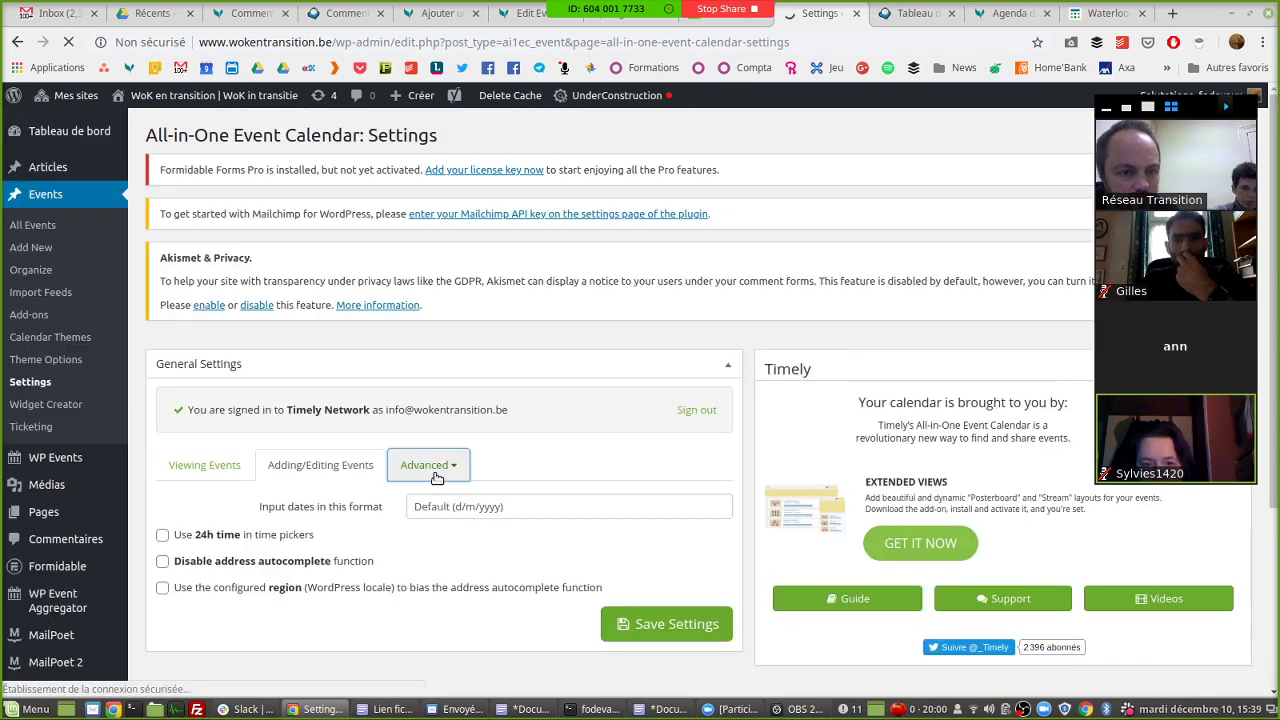
{"action": "left_click", "coordinate": [436, 474]}
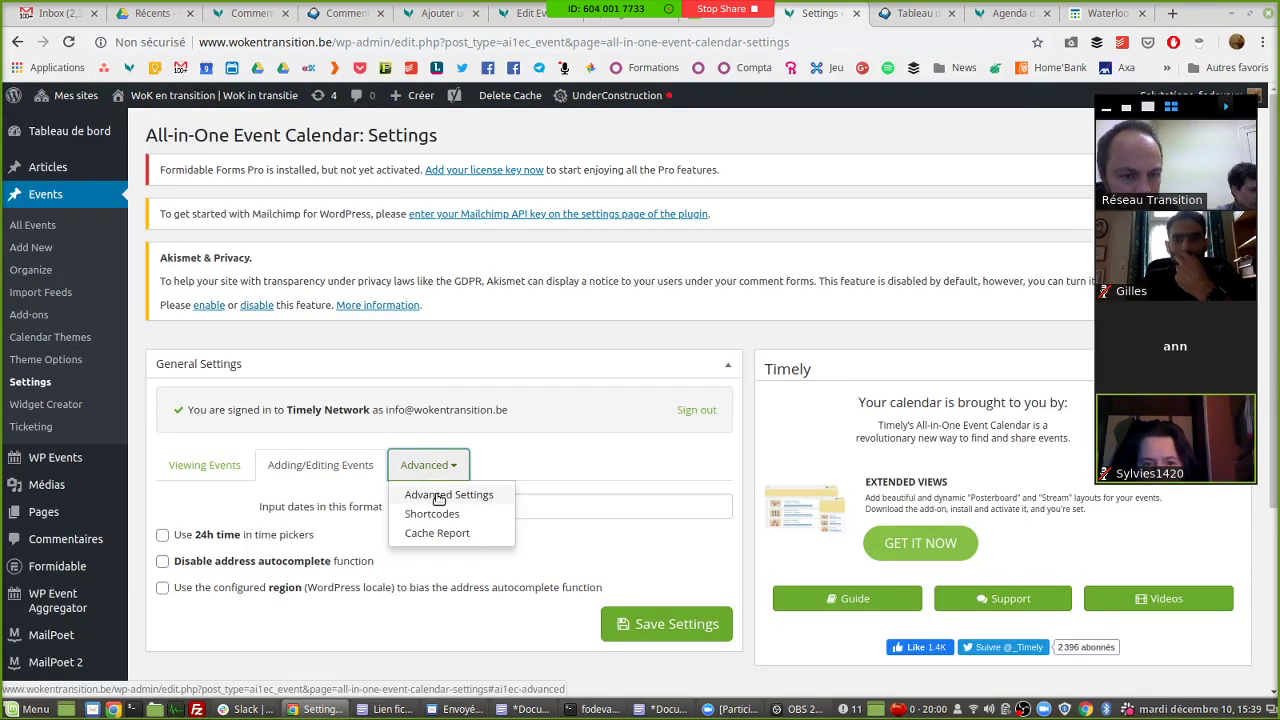
{"action": "left_click", "coordinate": [47, 358]}
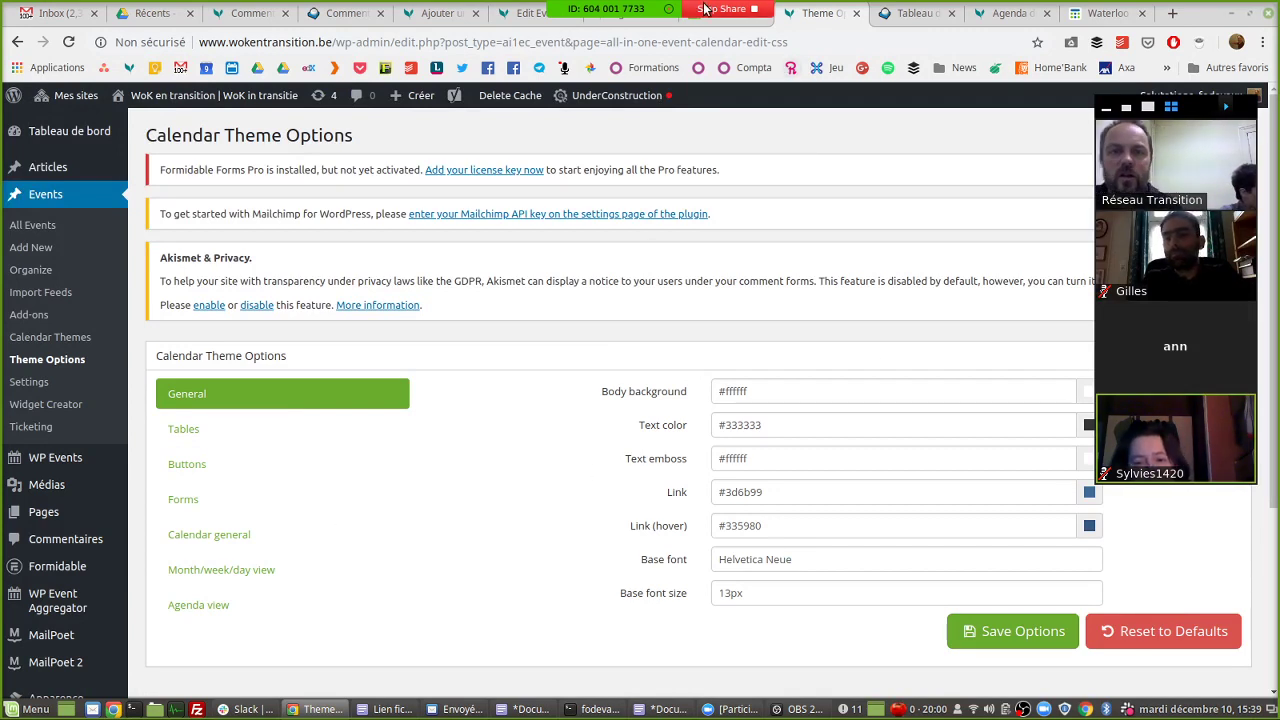
Step: Switch to the OBS window with the recording controls
{"action": "key", "text": "alt+Tab"}
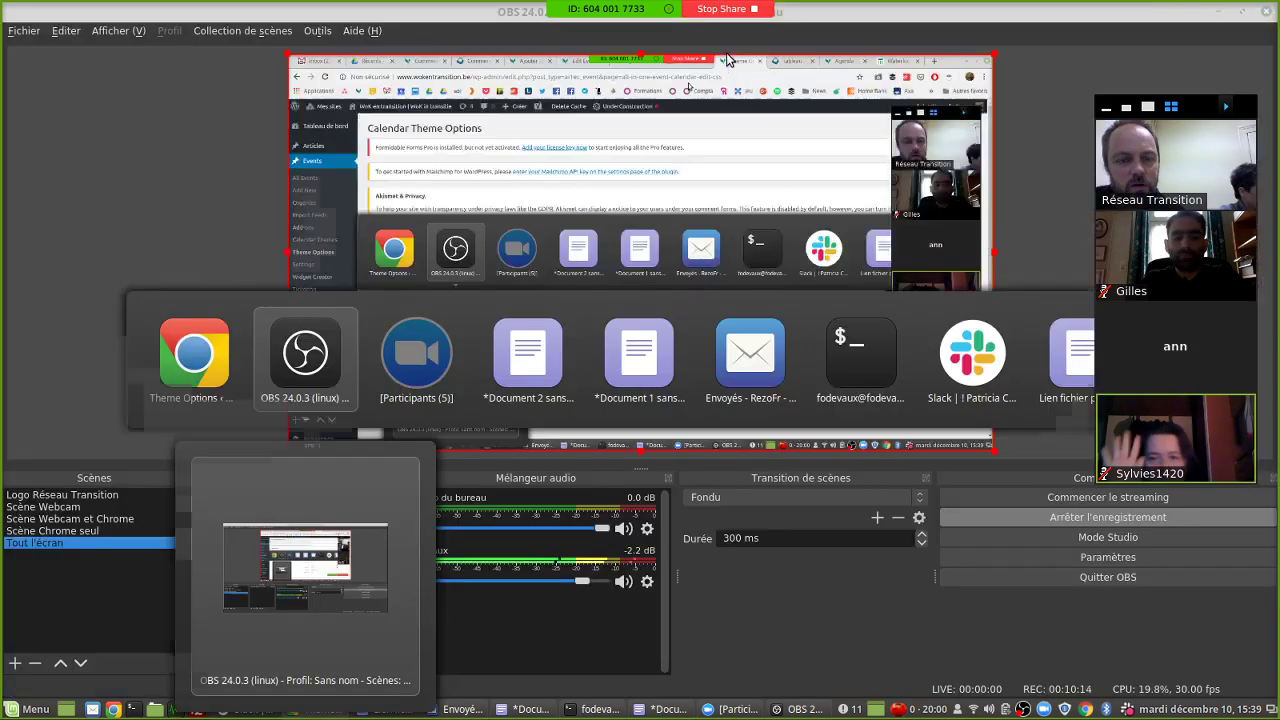
{"action": "key", "text": "alt+Tab"}
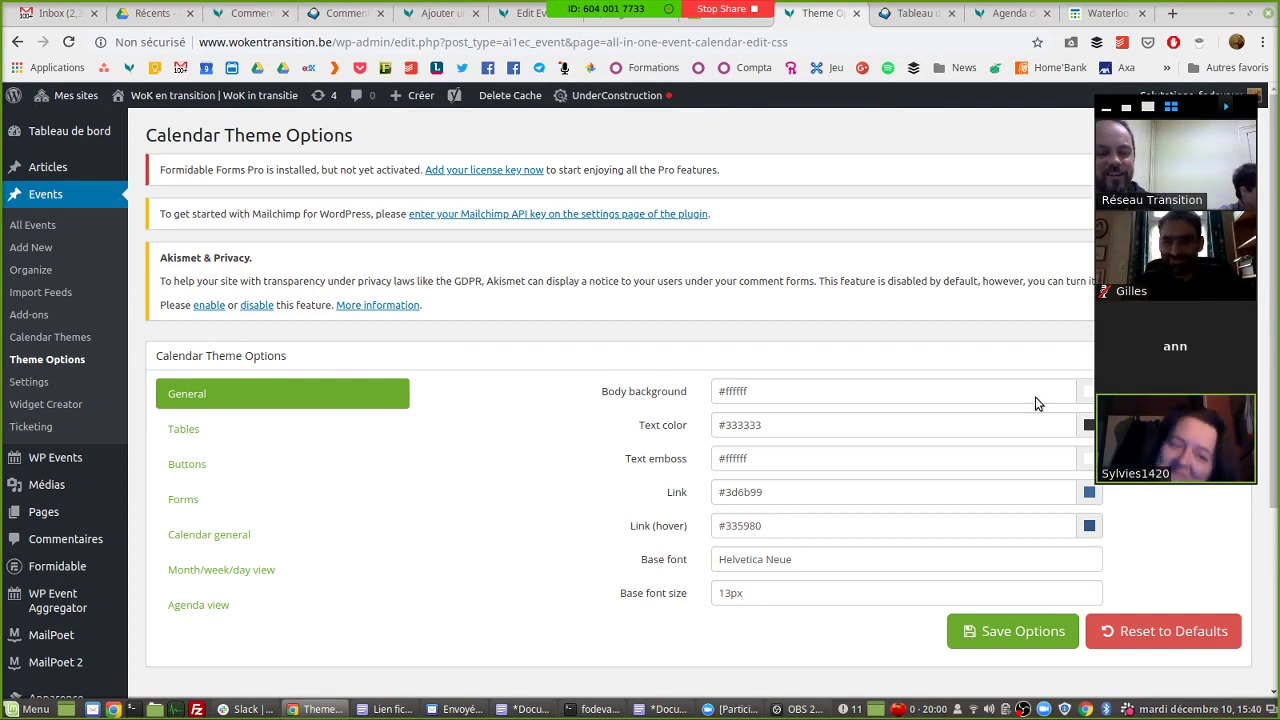
{"action": "key", "text": "alt+Tab"}
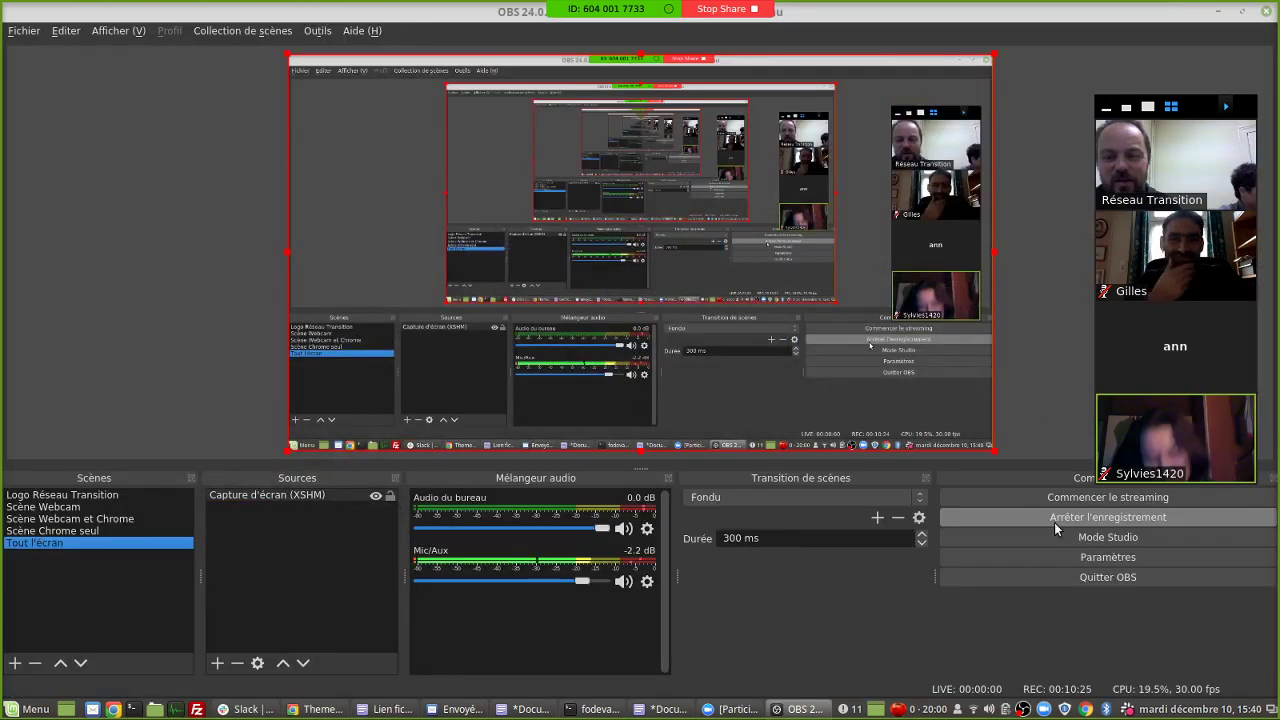